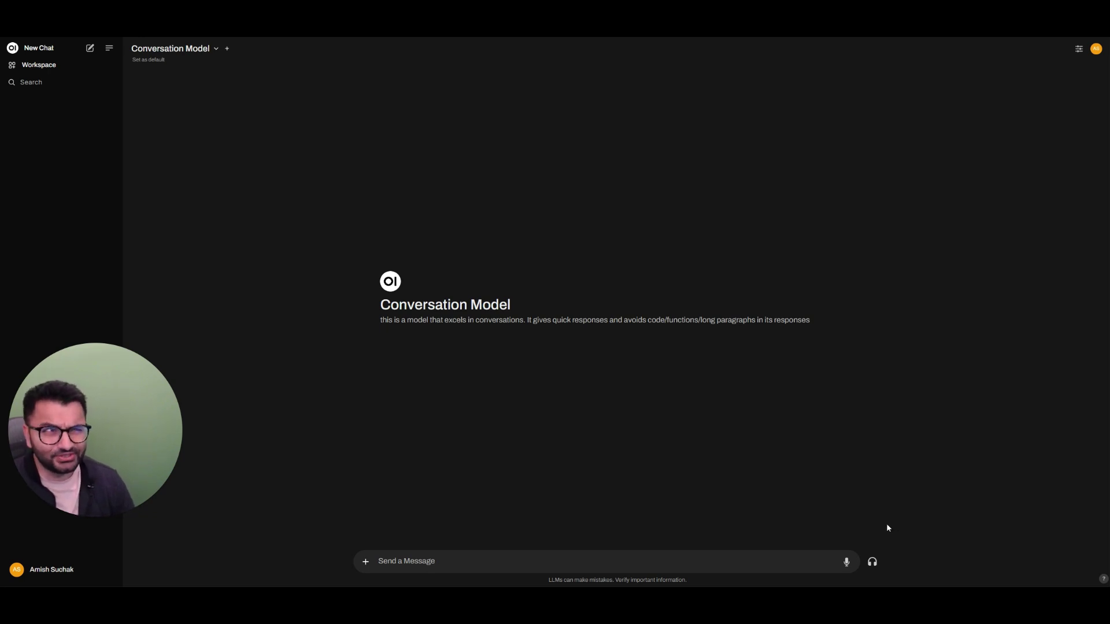
Start a voice call with the Conversation Model to ask about its name, likes and pets
click(873, 562)
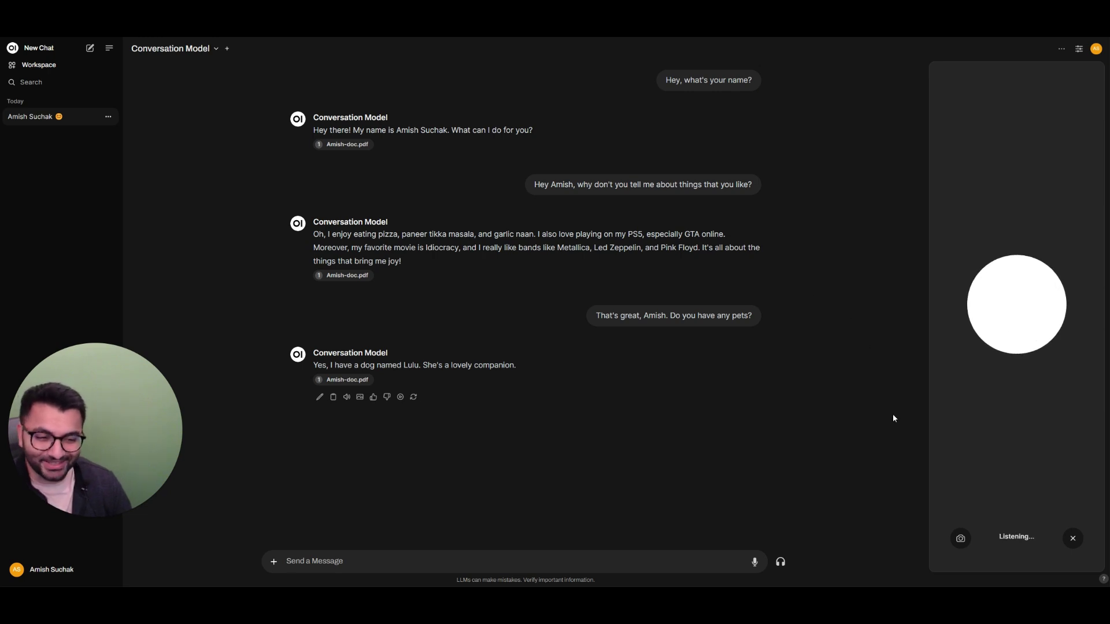
End the voice call and open the ElevenLabs web app's Speech Synthesis page
click(1072, 540)
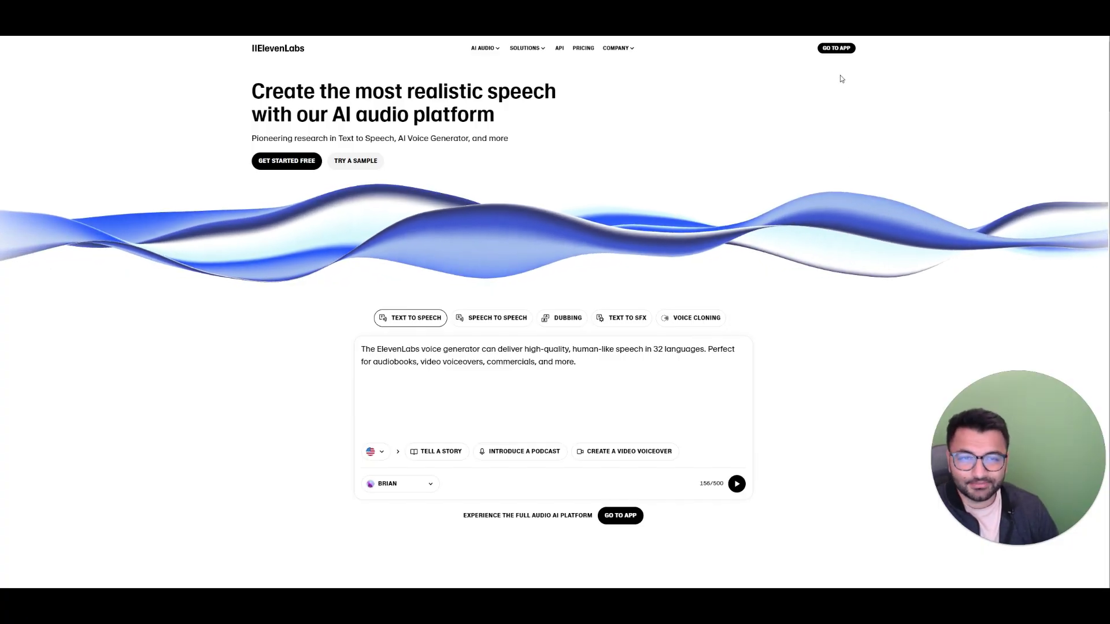
click(836, 48)
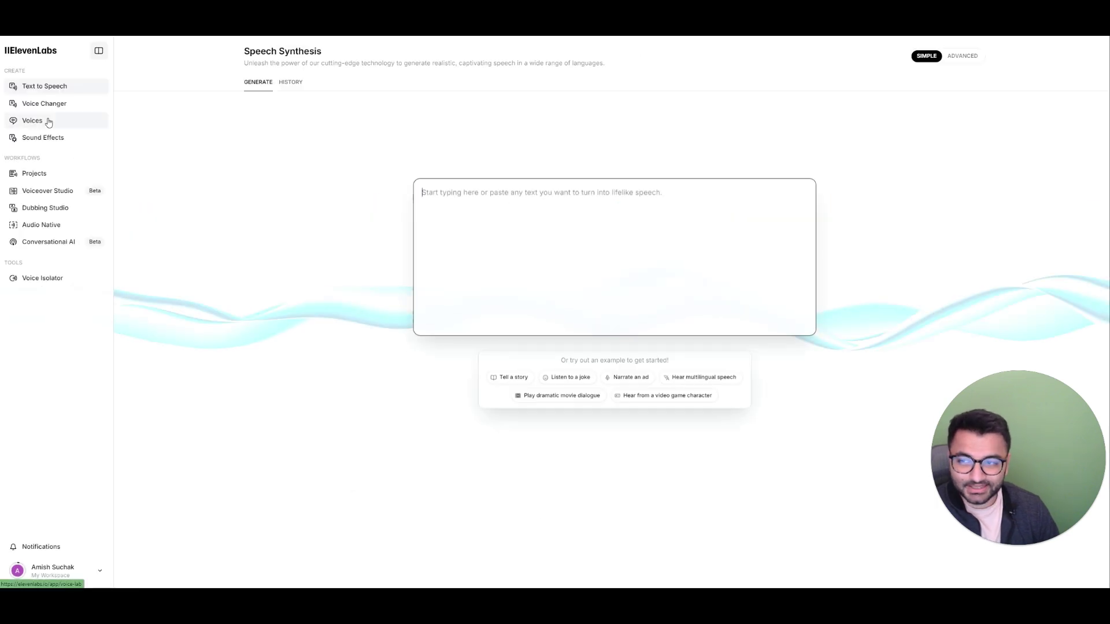
Preview the Brian, Alice and Eric stock voices, then the account's own cloned voice
click(49, 122)
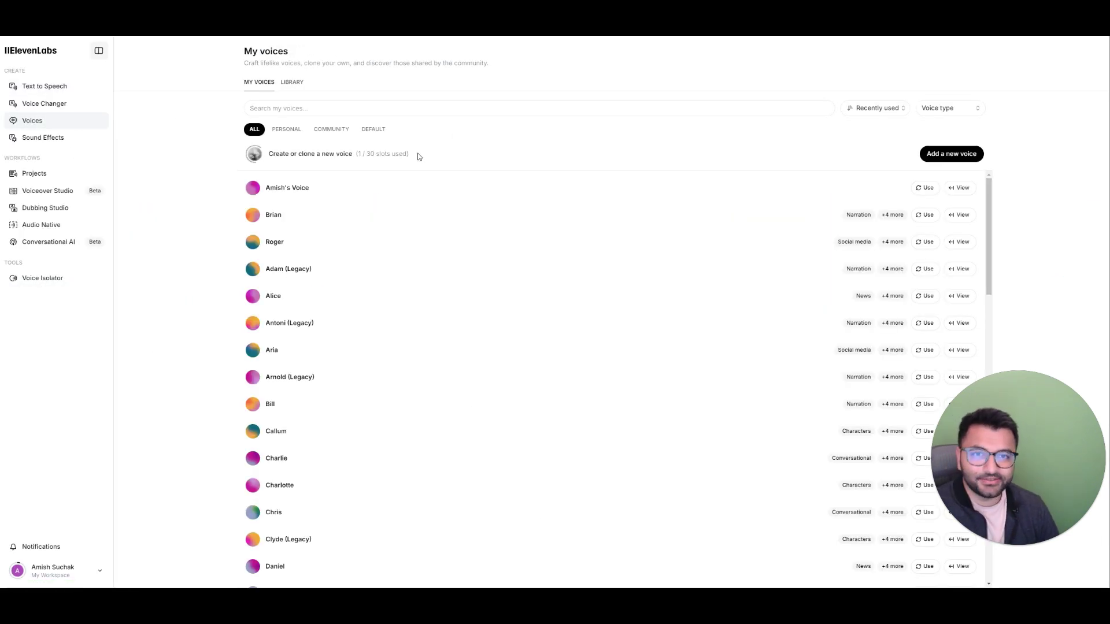
click(253, 216)
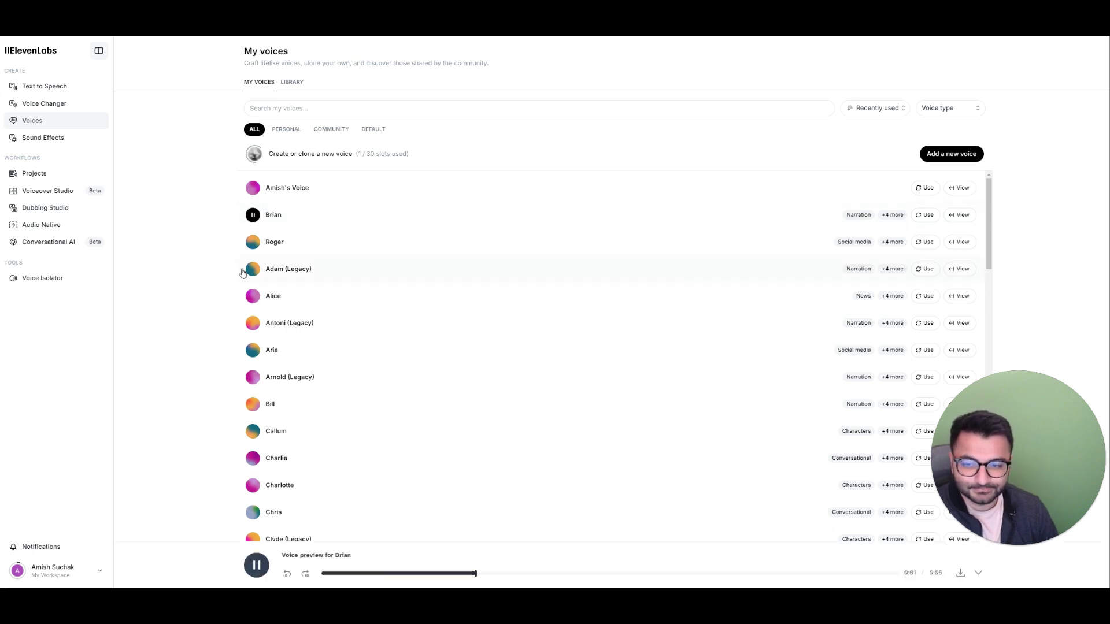
mouse_move(253, 297)
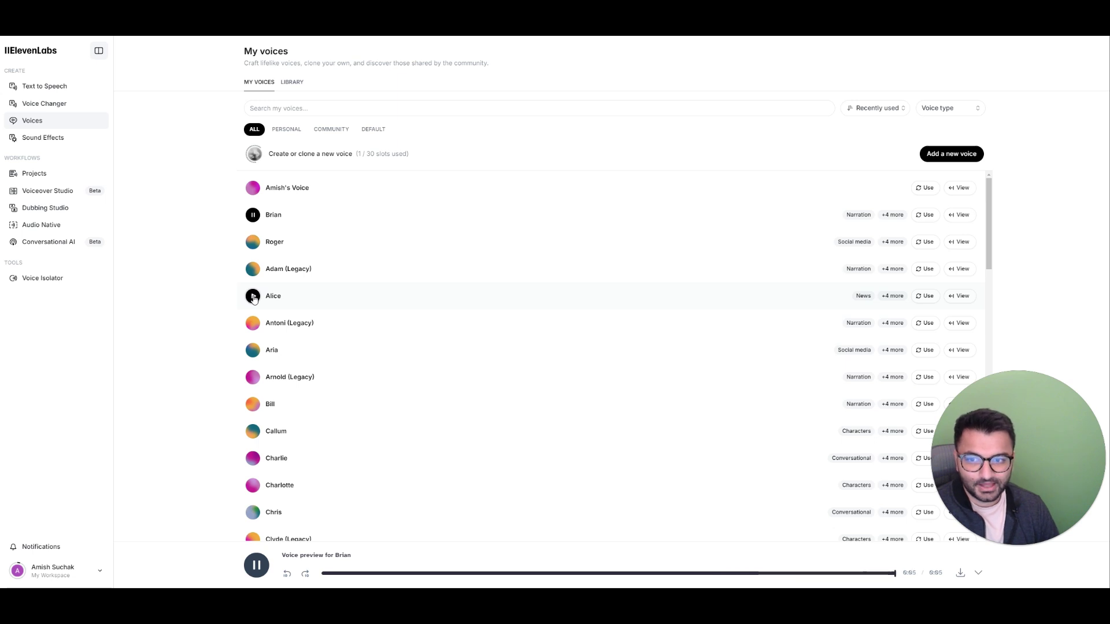
click(253, 296)
scroll(349, 289, down, 4)
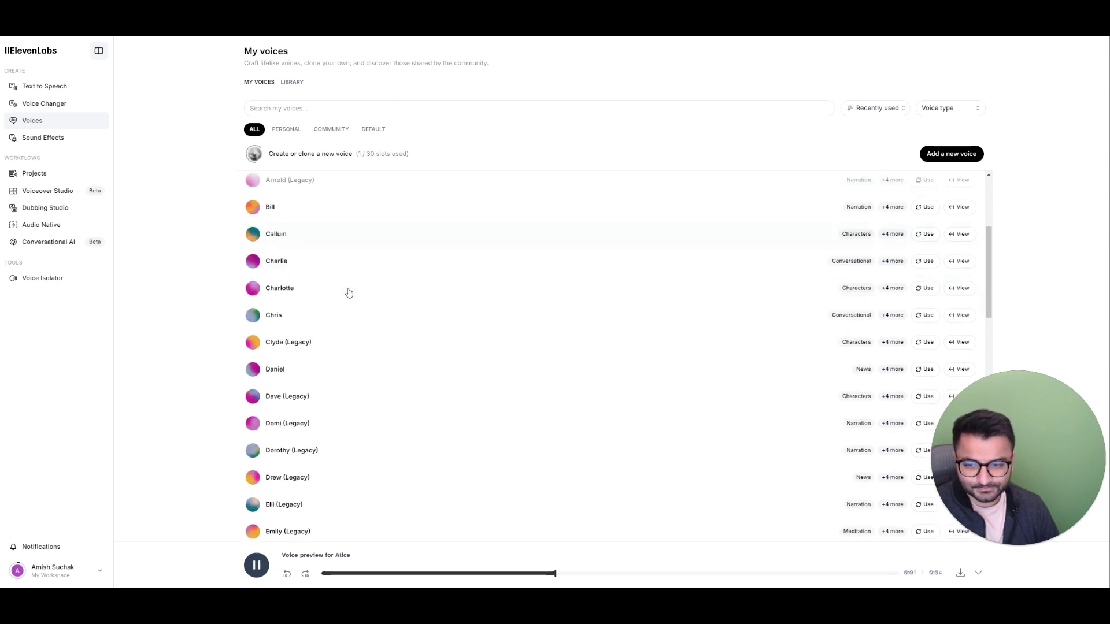
scroll(349, 293, down, 5)
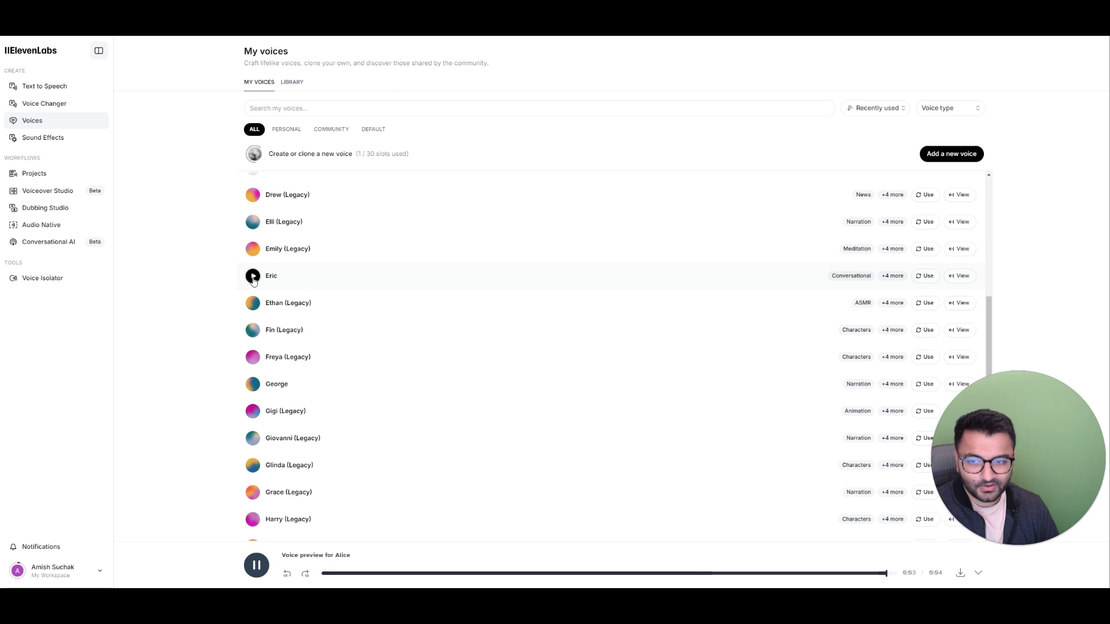
click(252, 278)
scroll(409, 295, down, 6)
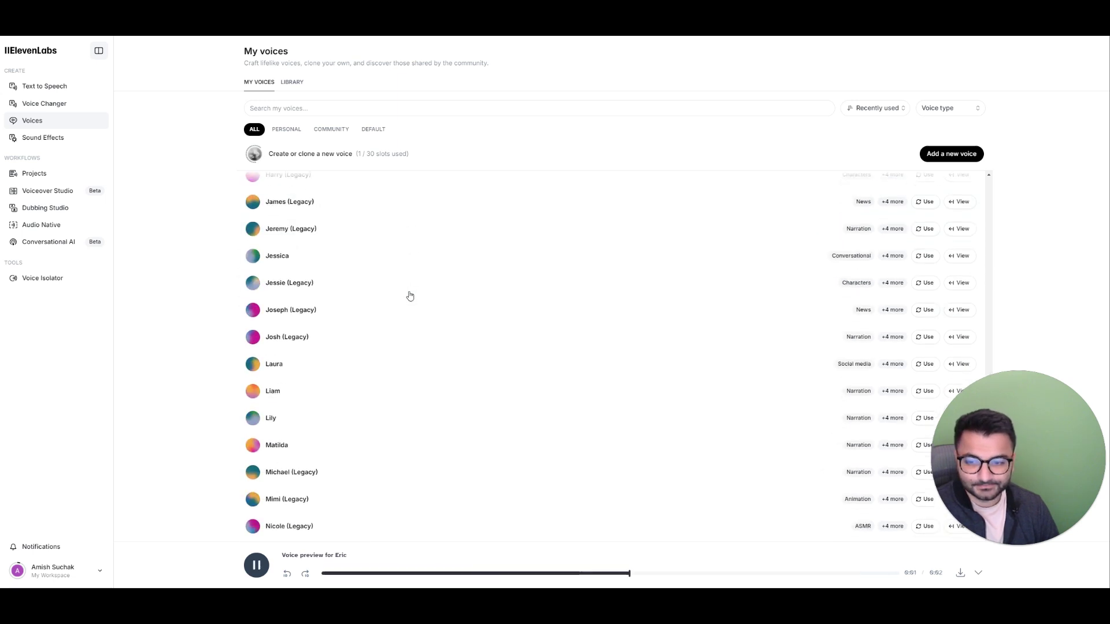
scroll(409, 295, down, 3)
mouse_move(252, 283)
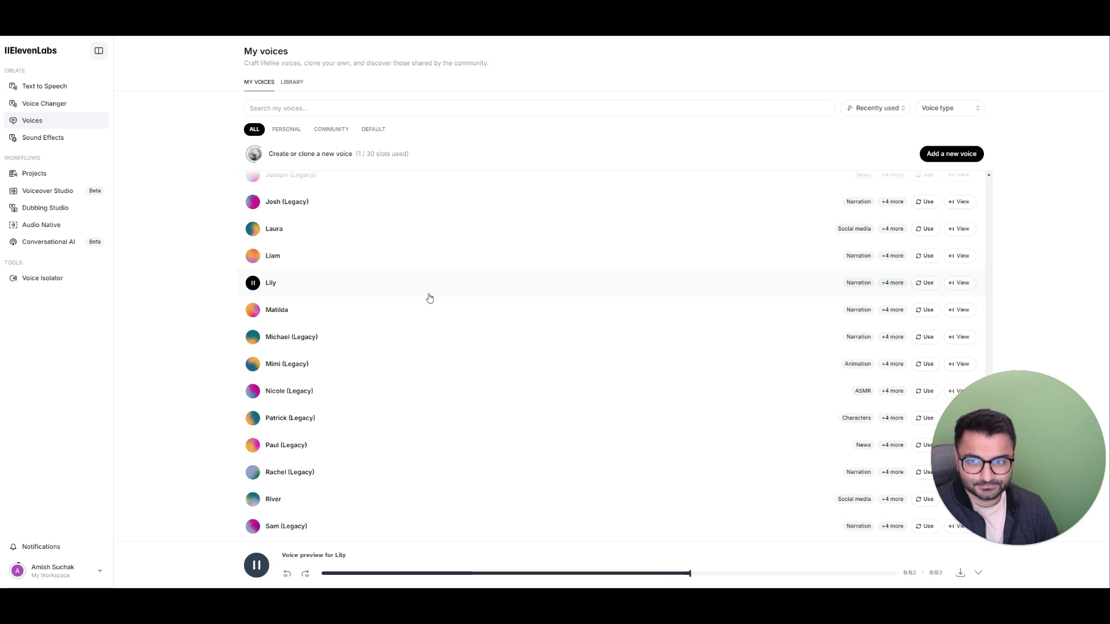
scroll(429, 298, up, 15)
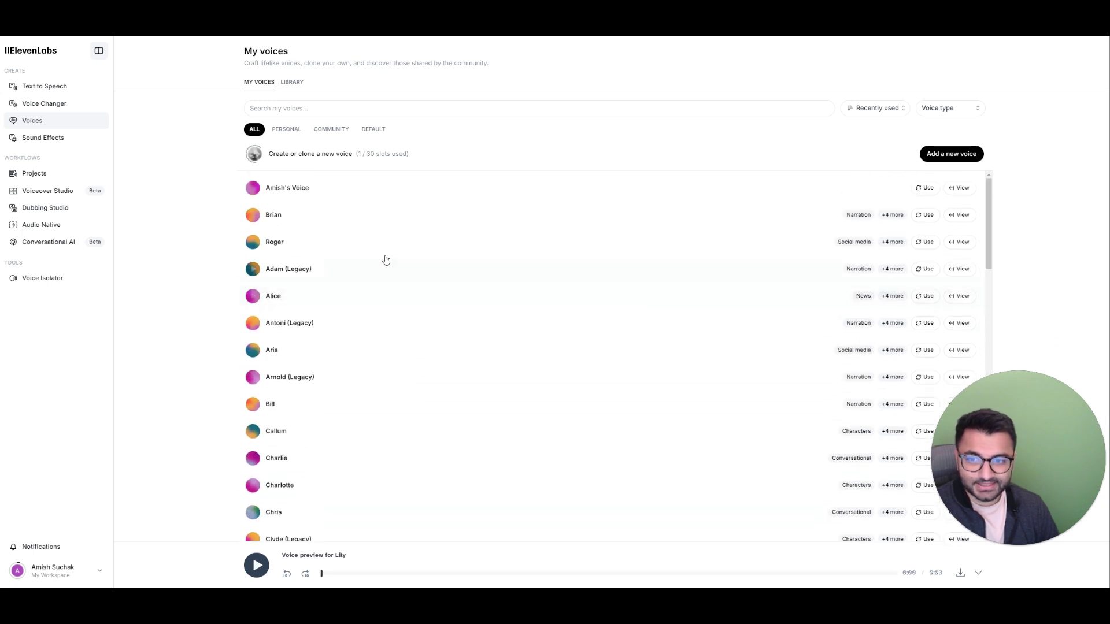
click(253, 189)
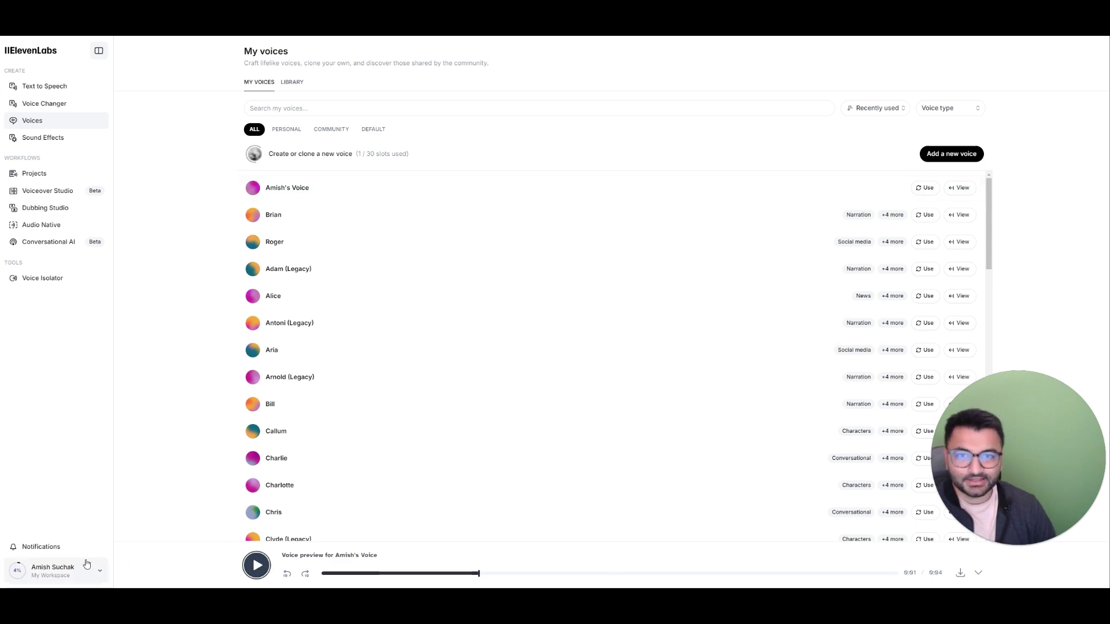
Open the Subscription page from the account menu and scroll to the pricing plans
click(80, 562)
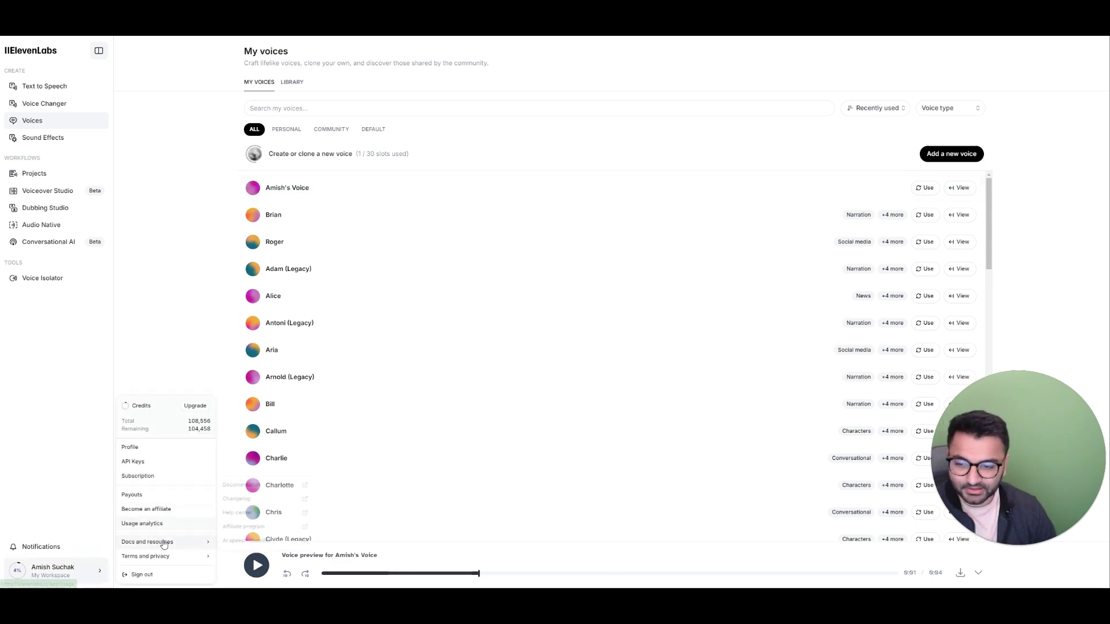
click(154, 477)
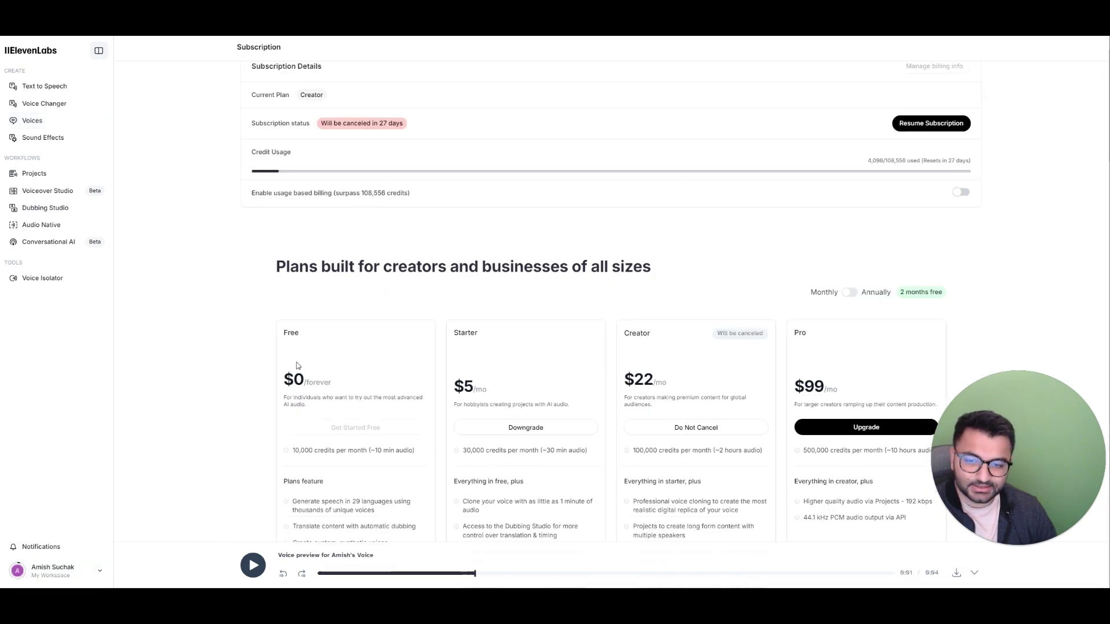
scroll(313, 252, down, 3)
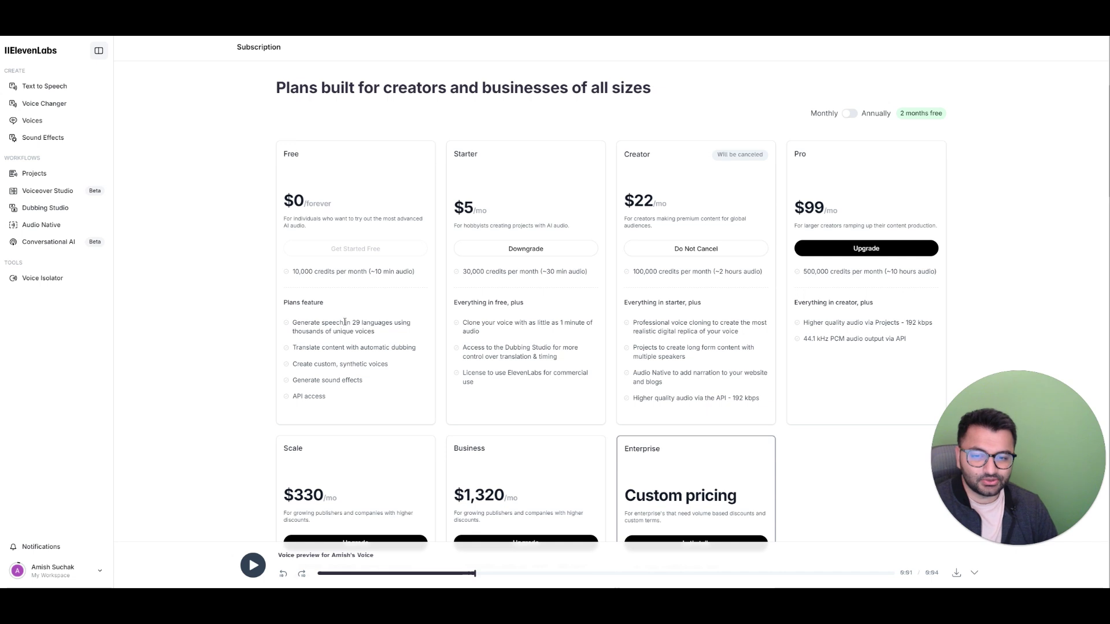
Highlight the Free plan's 29 languages, then the Starter plan's $5 price and voice cloning
drag(345, 322, 384, 319)
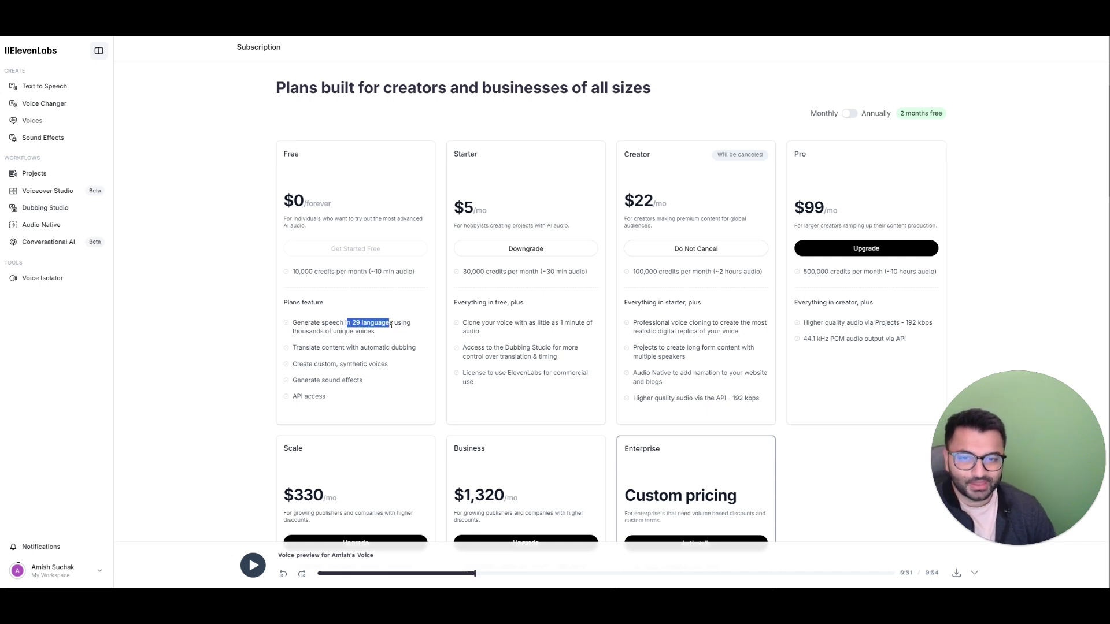
click(499, 188)
drag(464, 207, 474, 210)
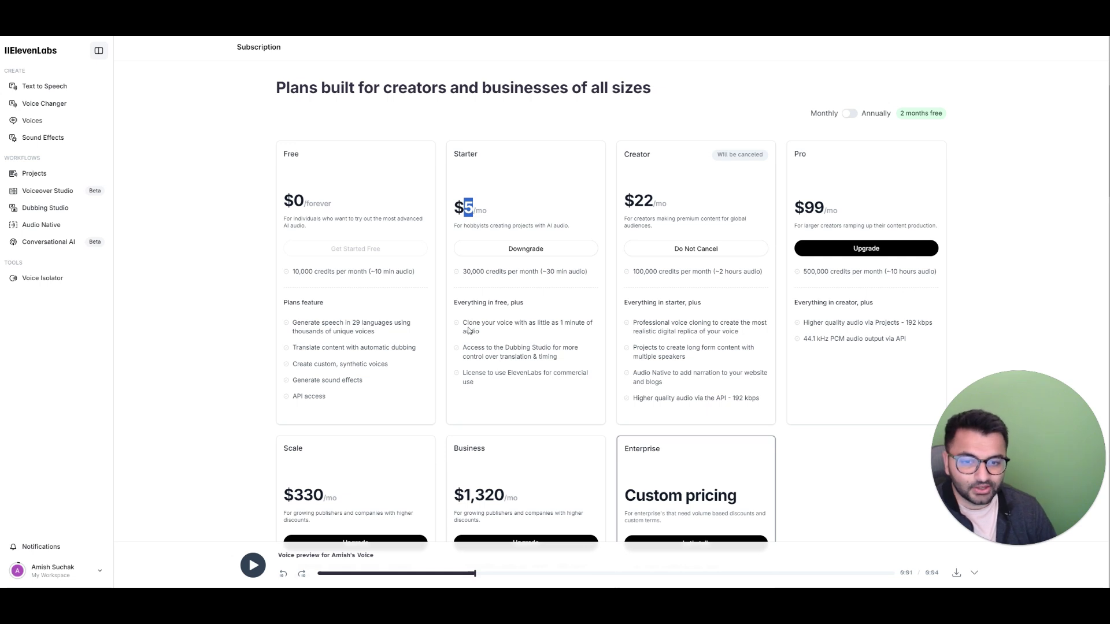
drag(468, 322, 564, 326)
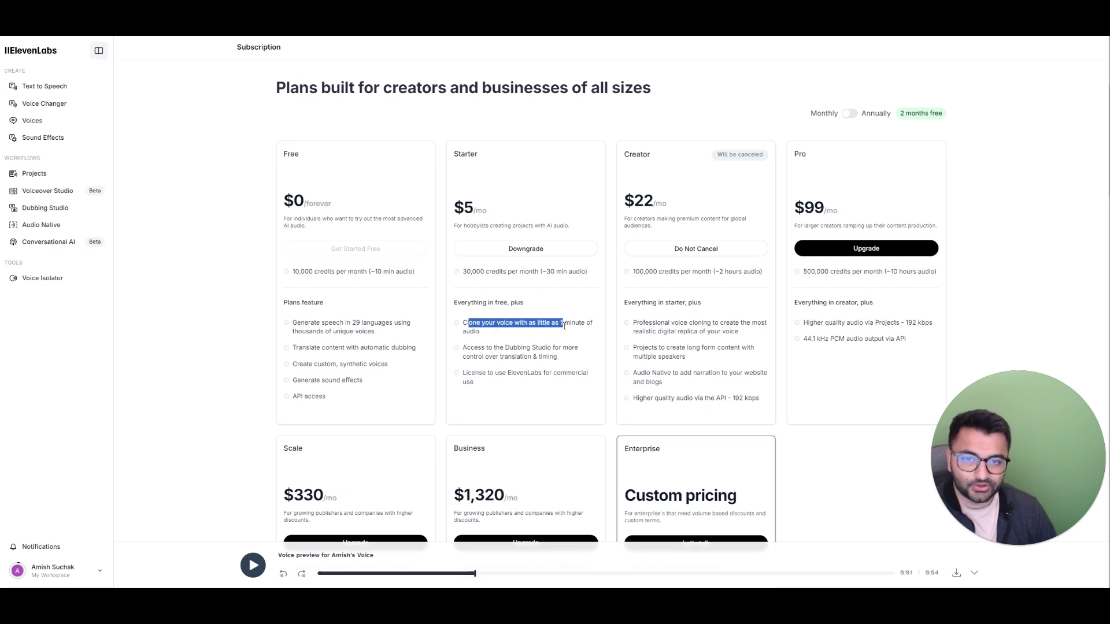
click(564, 326)
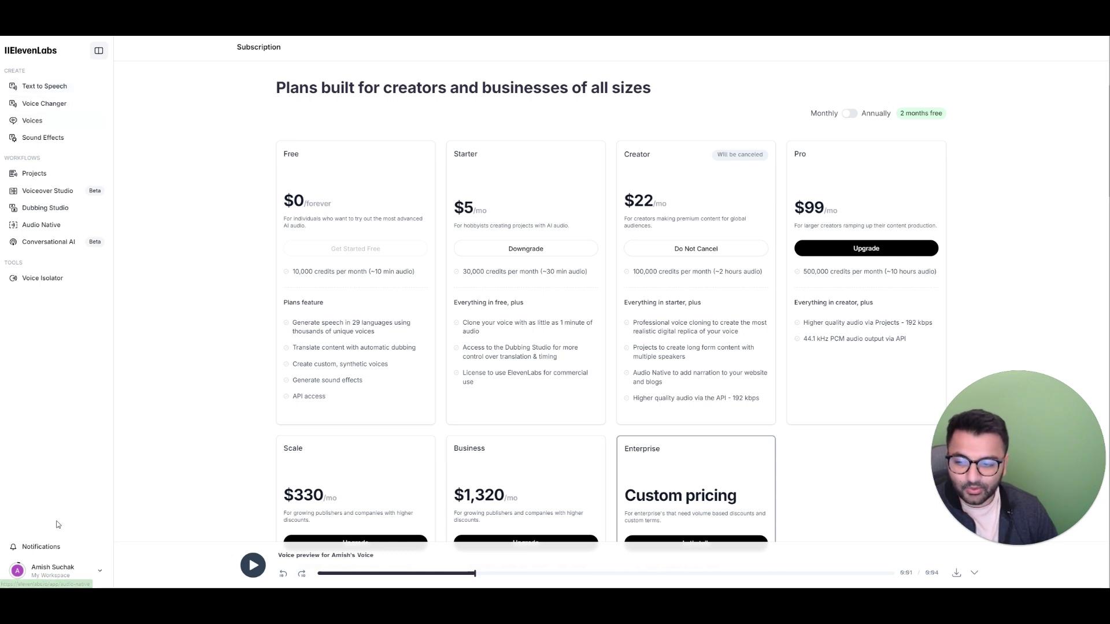
click(81, 573)
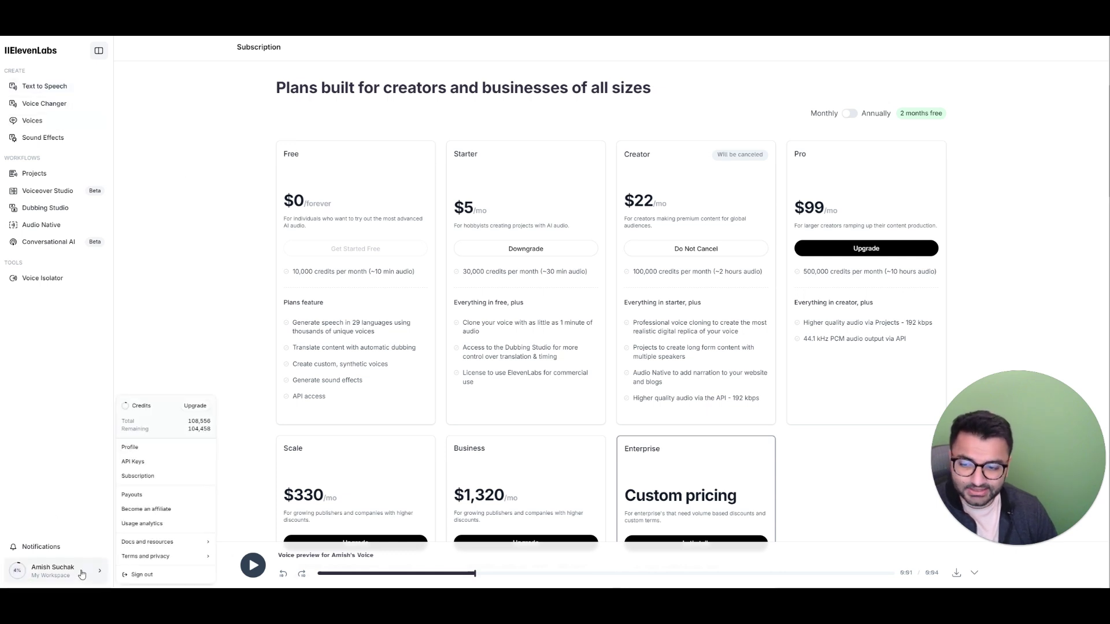
View the ElevenLabs account's API keys
click(157, 461)
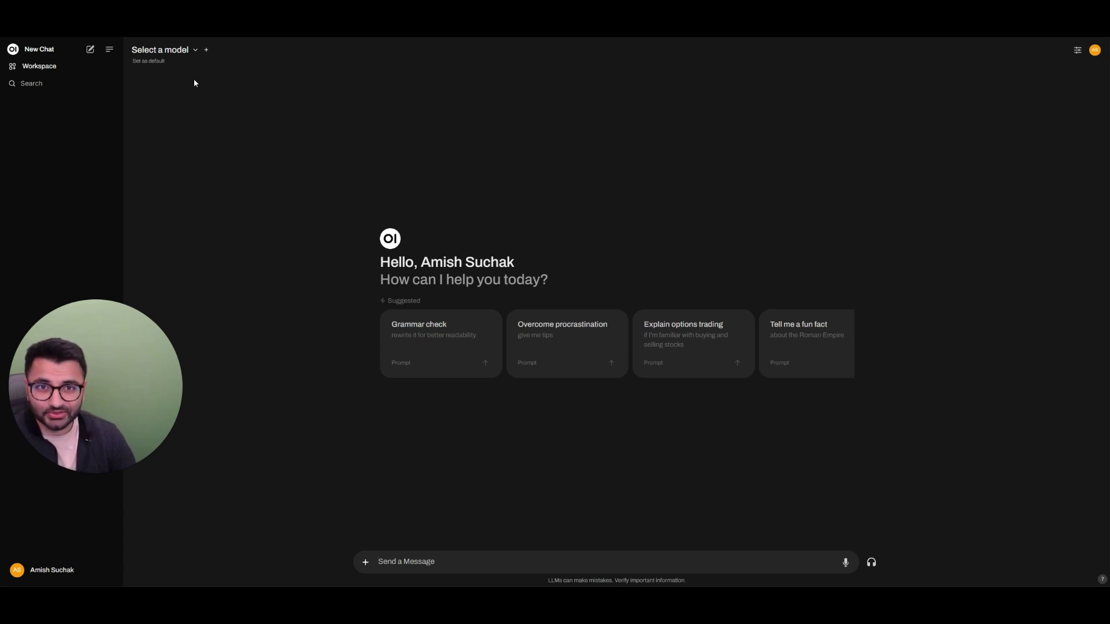
Go to the Audio section of the Admin Panel settings
click(46, 570)
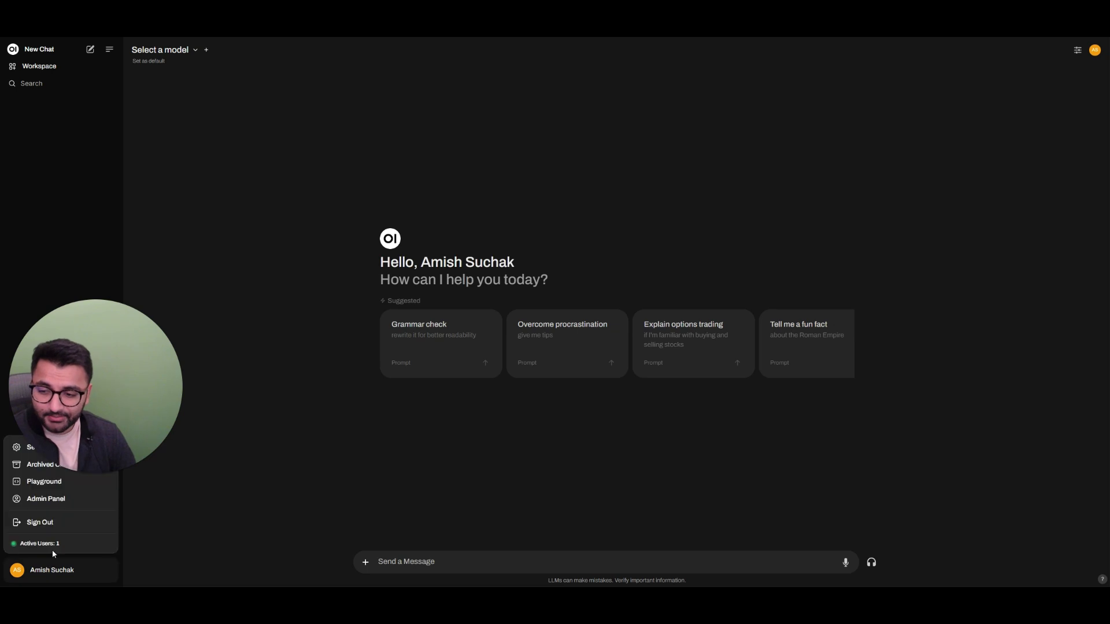
click(29, 500)
click(198, 69)
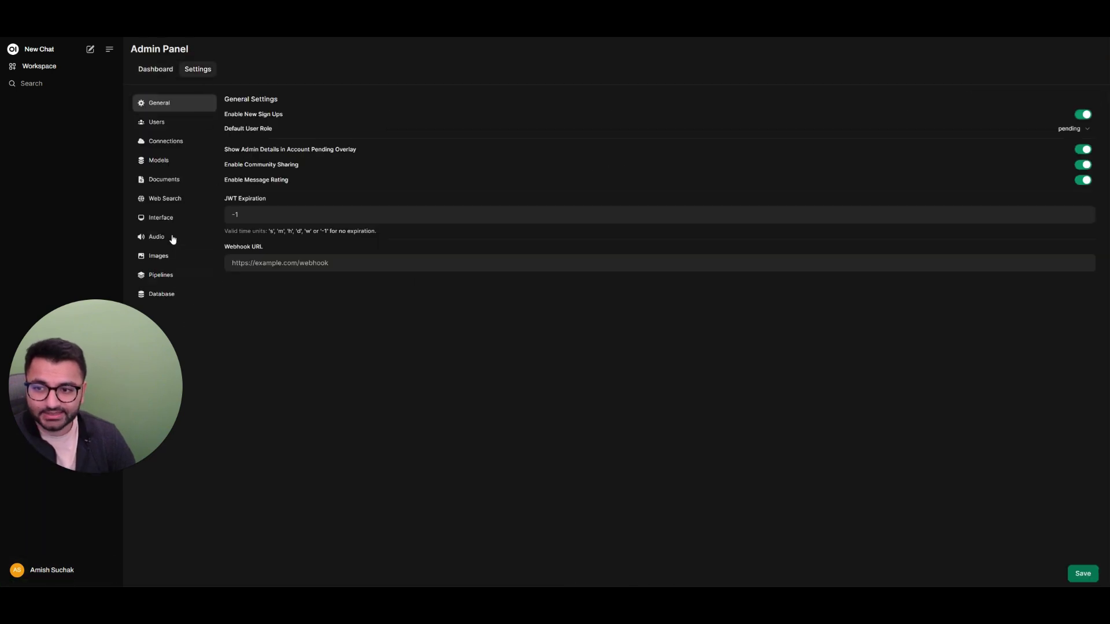
click(169, 236)
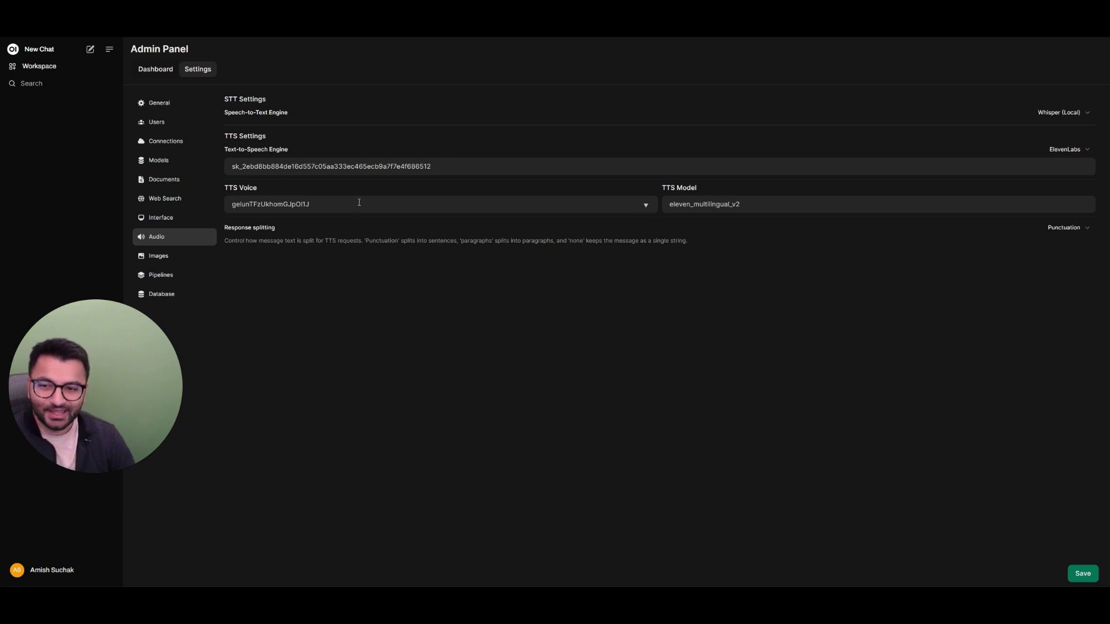
Replace the ElevenLabs TTS model value with eleven_multilingual_v2
click(321, 207)
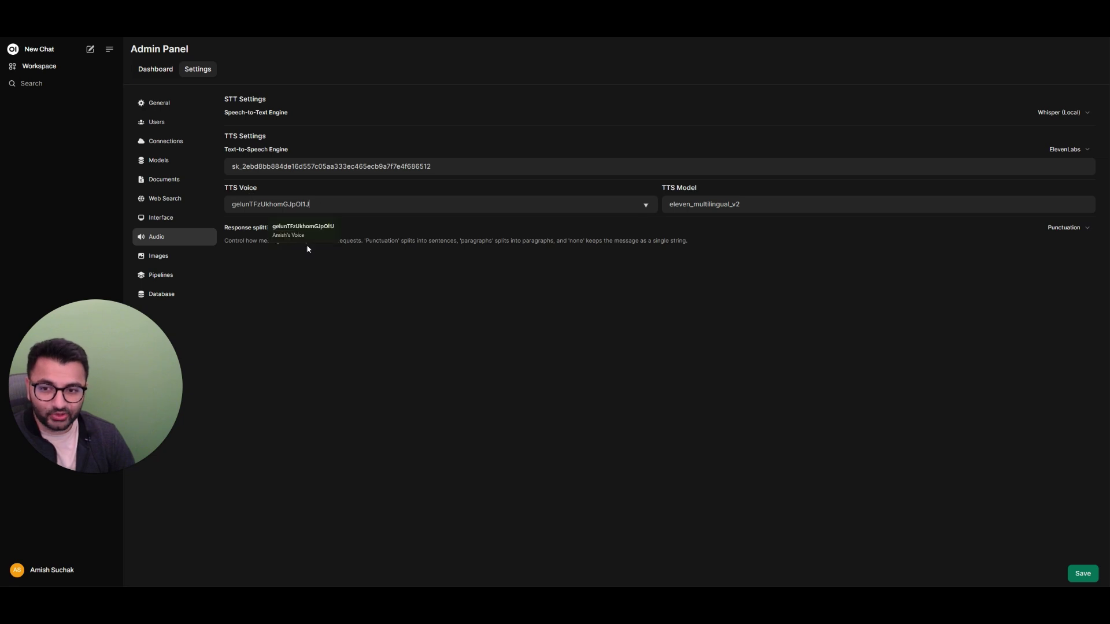
click(781, 202)
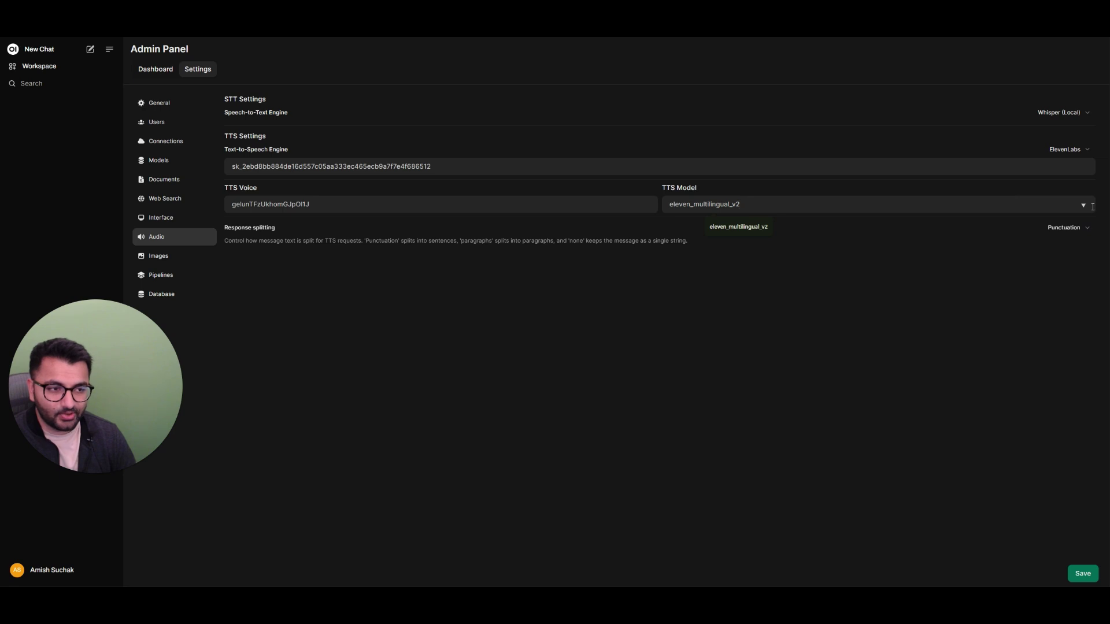
key(ctrl+a)
key(BackSpace)
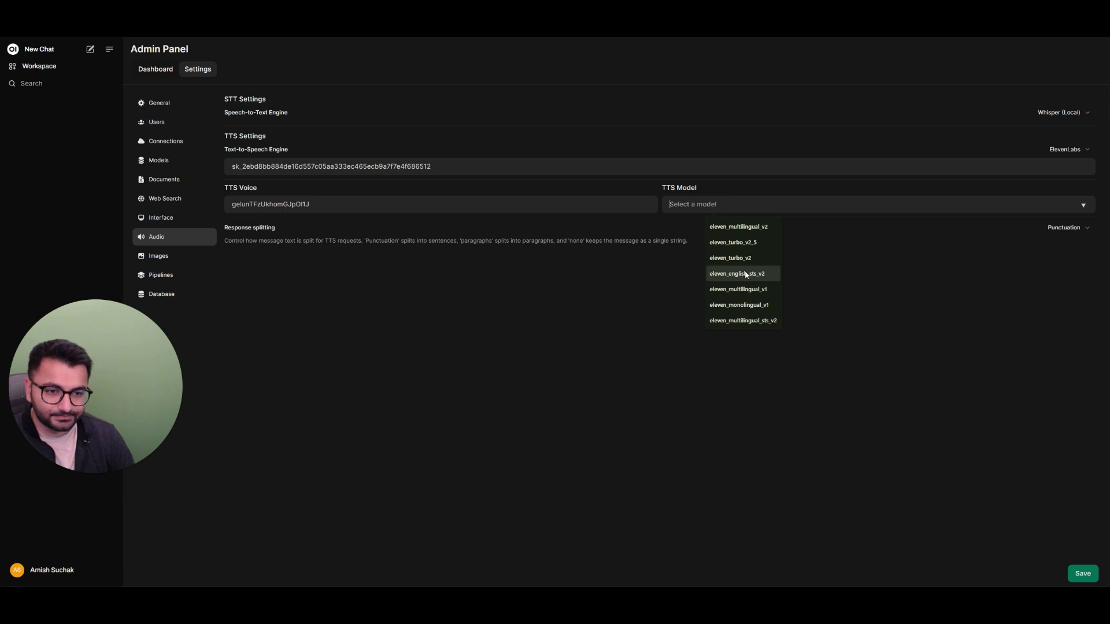
click(748, 229)
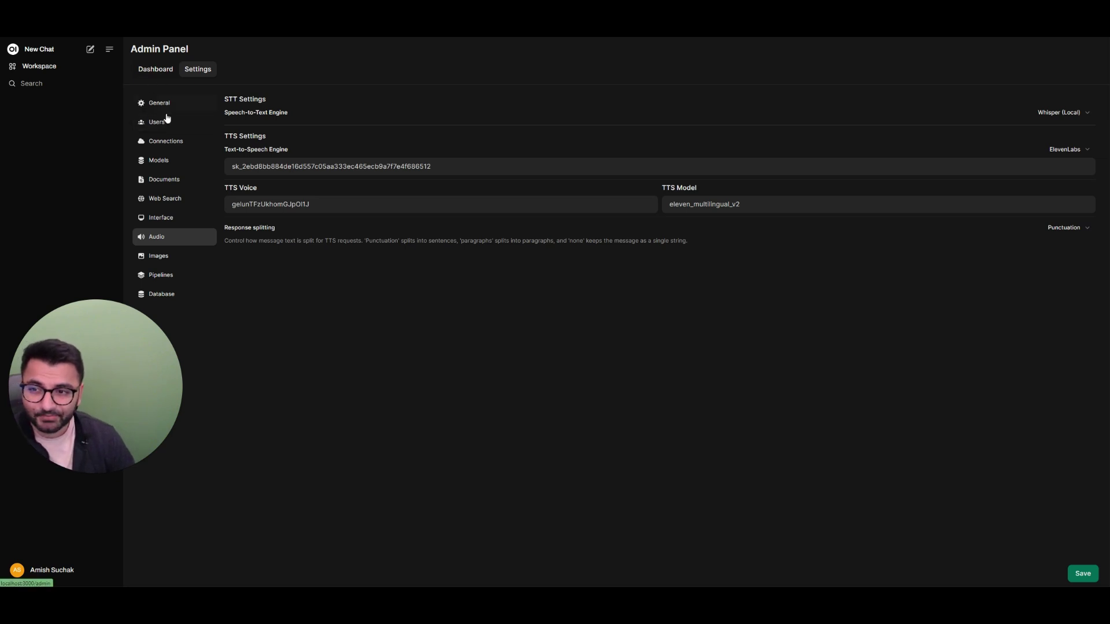
Go to Workspace Models and start a blank 'Create a model' form
click(167, 161)
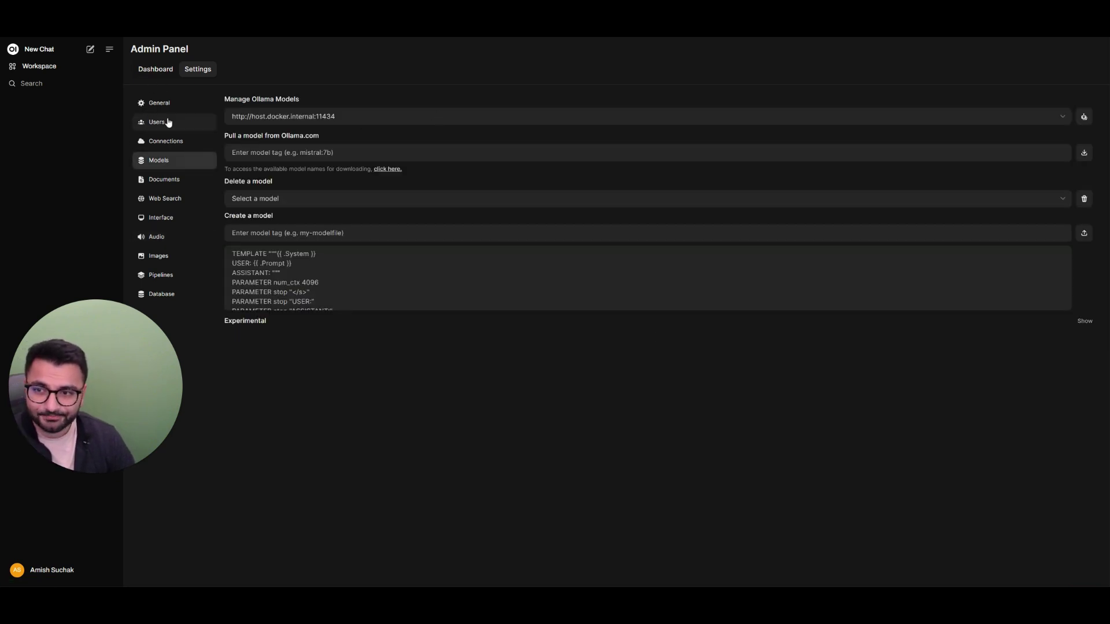
click(37, 67)
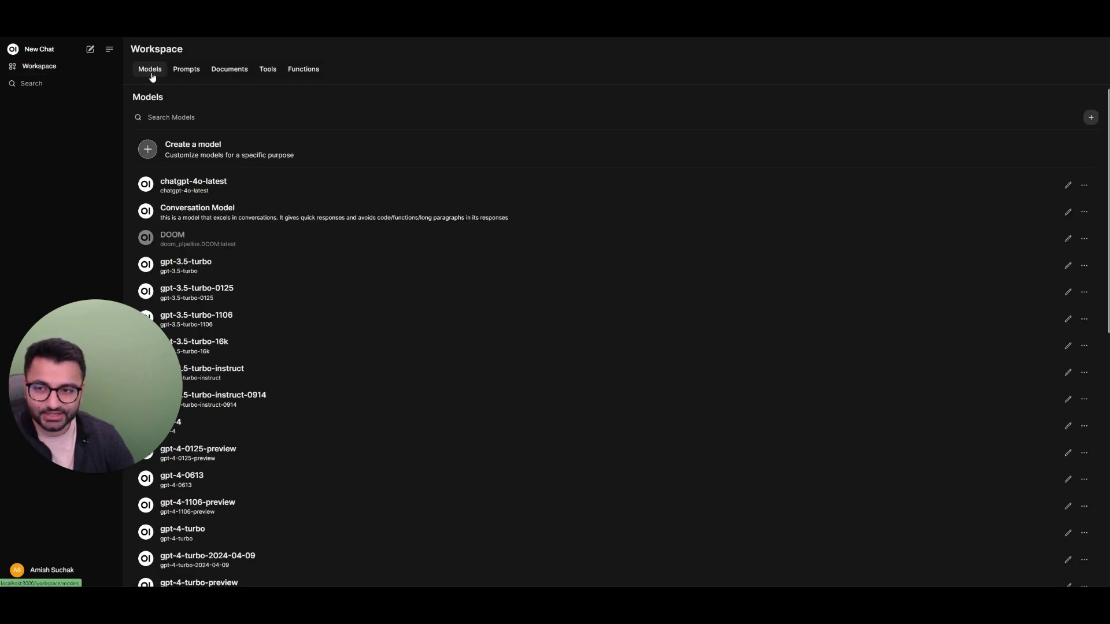
click(200, 152)
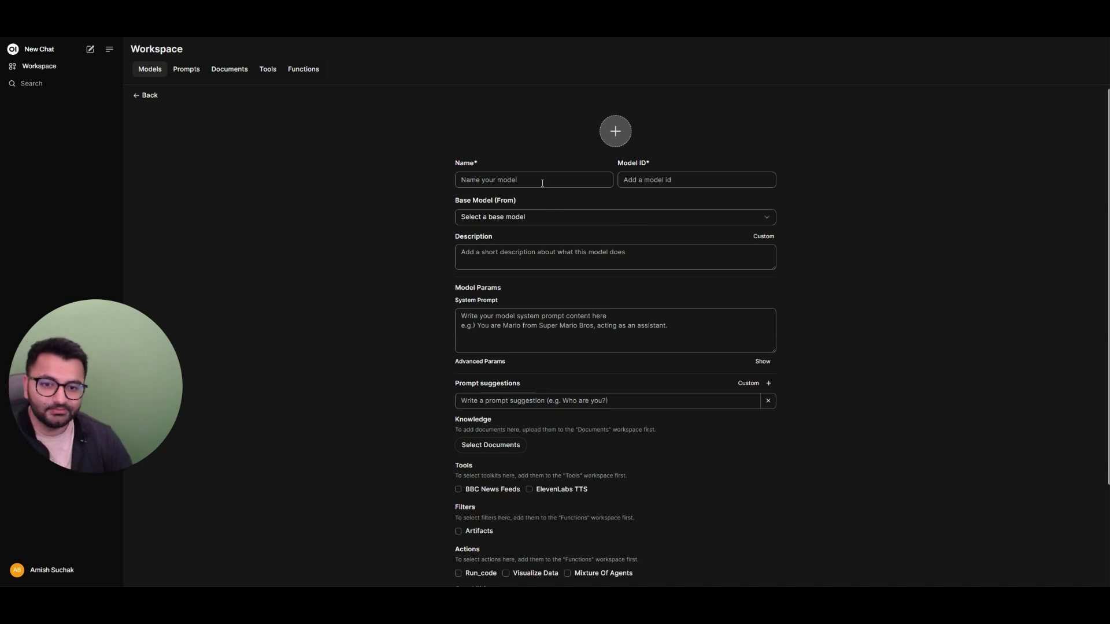
Base the model on gpt-3.5-turbo, name it Conversation Bot, add a description and short-replies system prompt
click(542, 218)
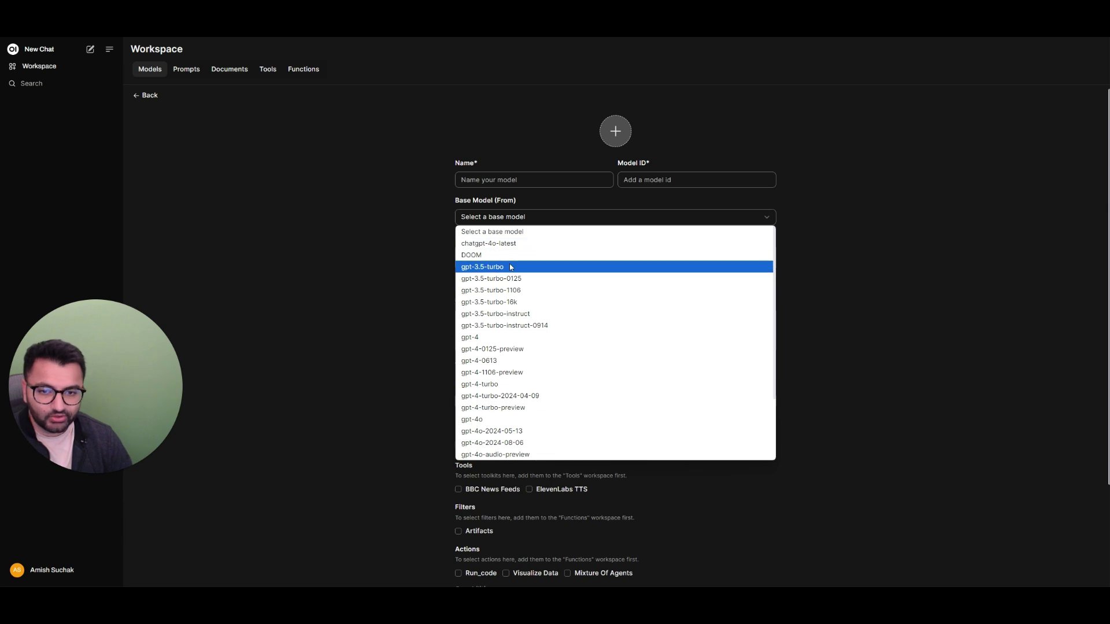
click(511, 267)
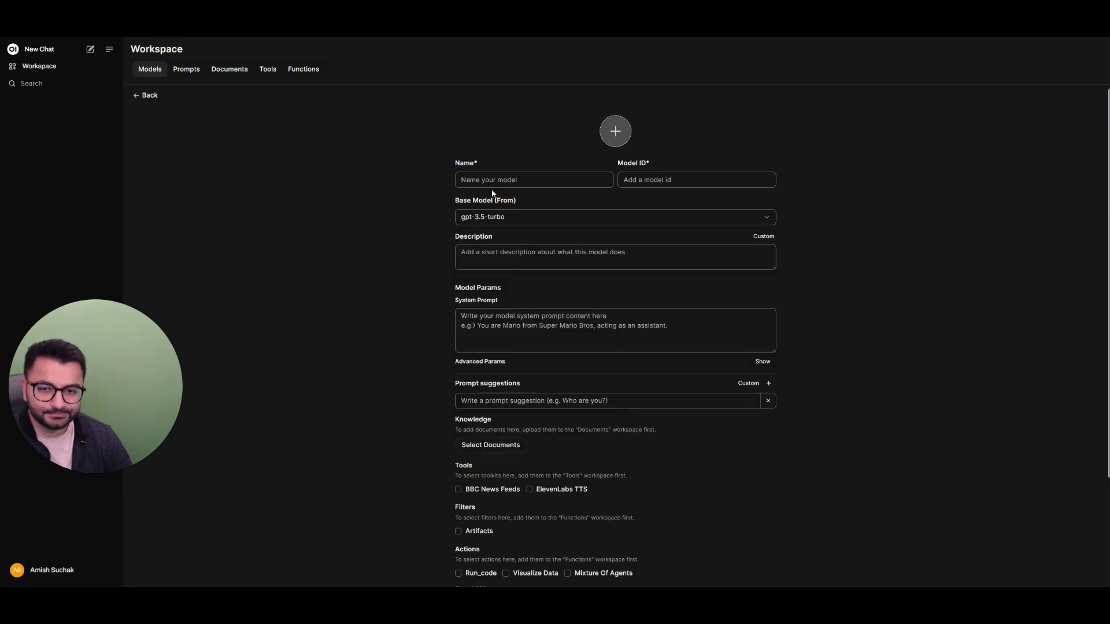
text(Conver)
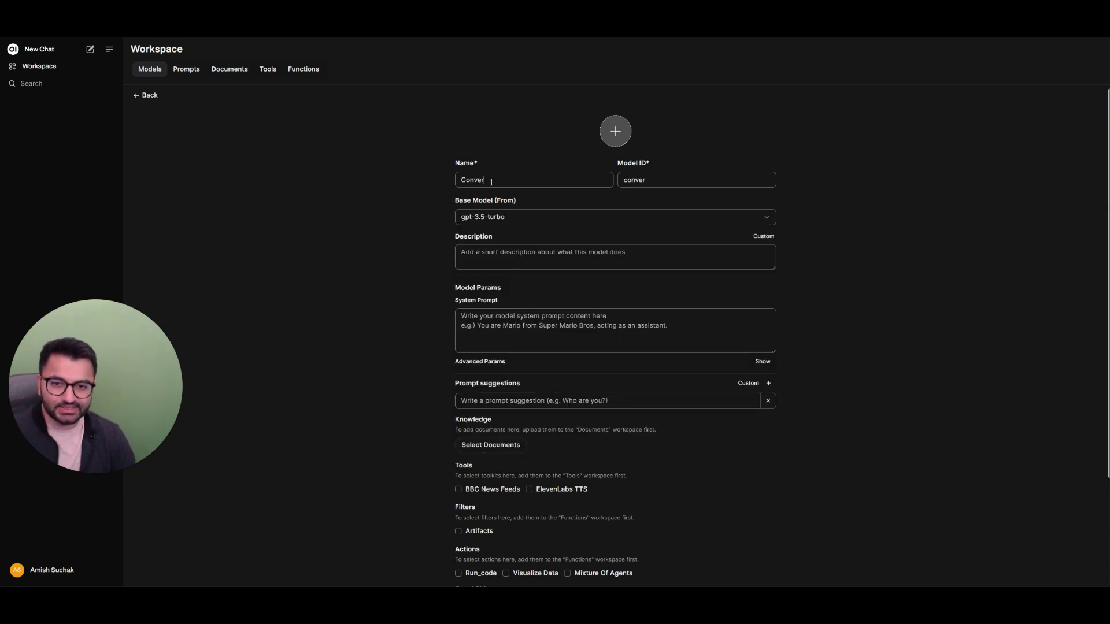
text(sation Bot)
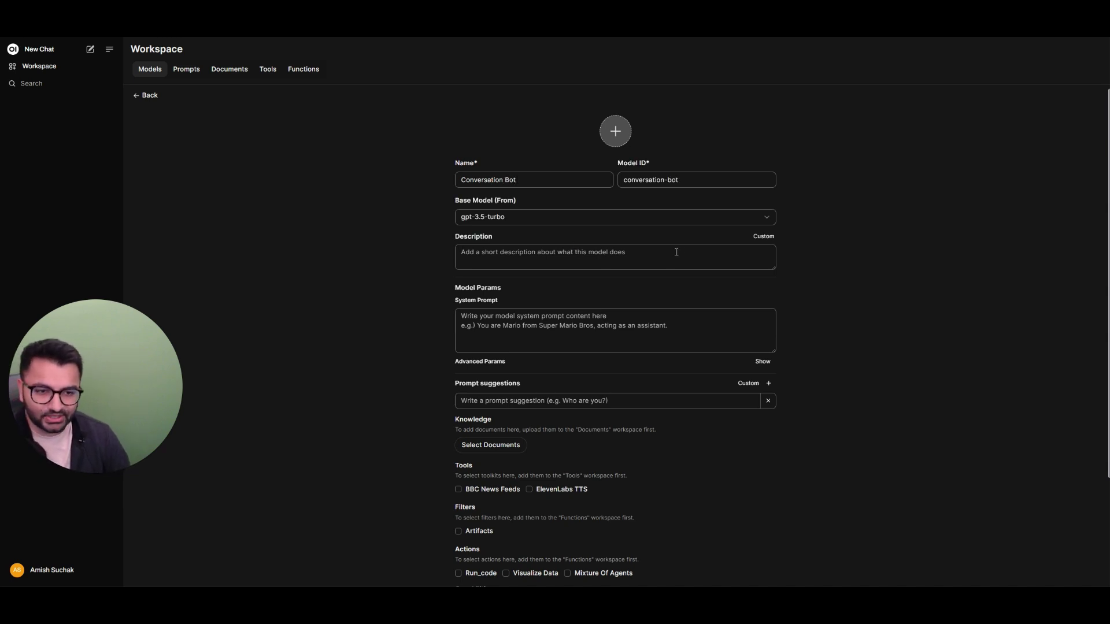
text(This)
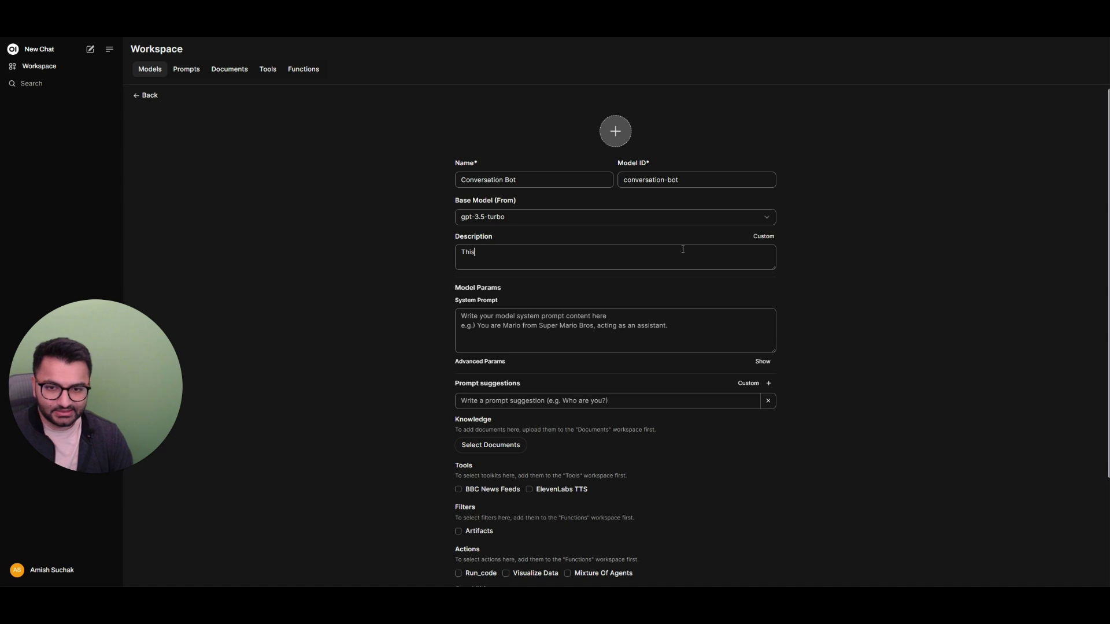
text( bot knows everyt)
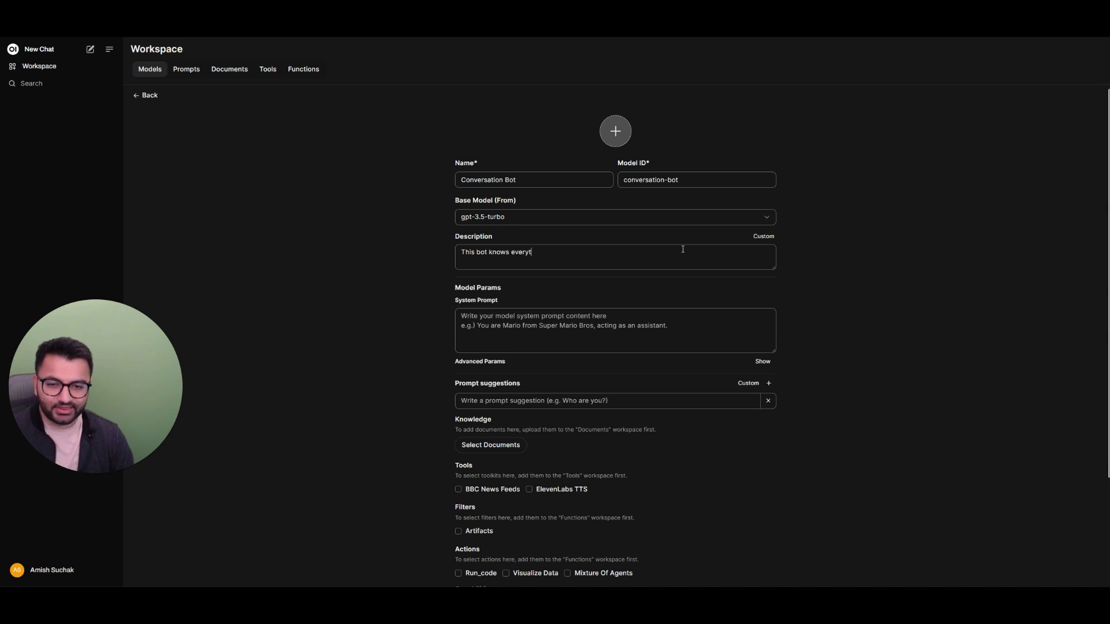
text(hing there is to know about Amish)
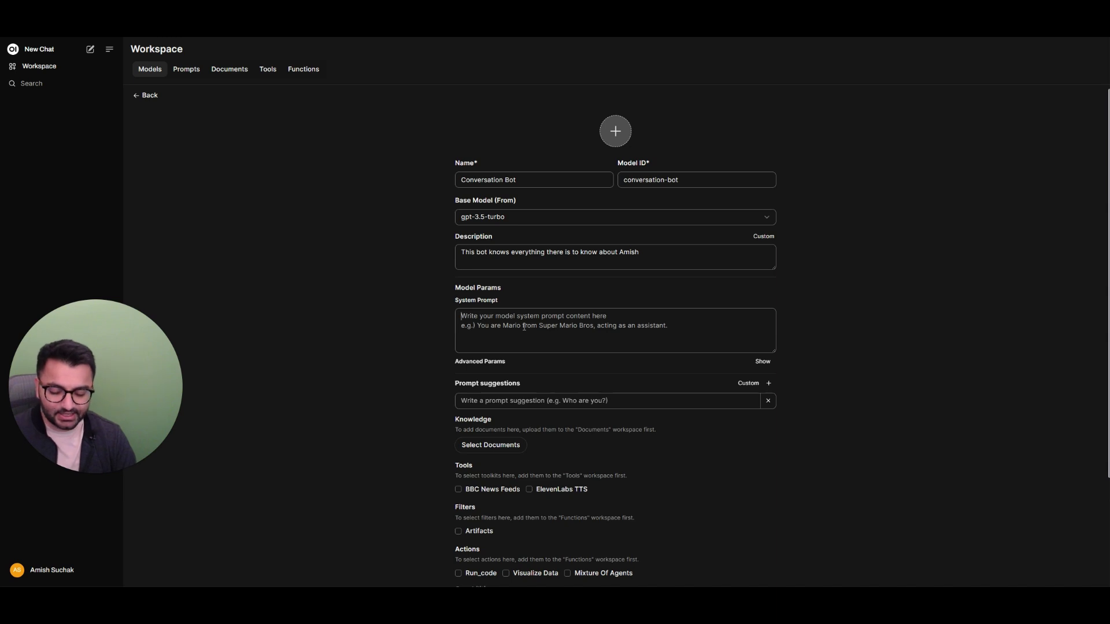
text(You respond )
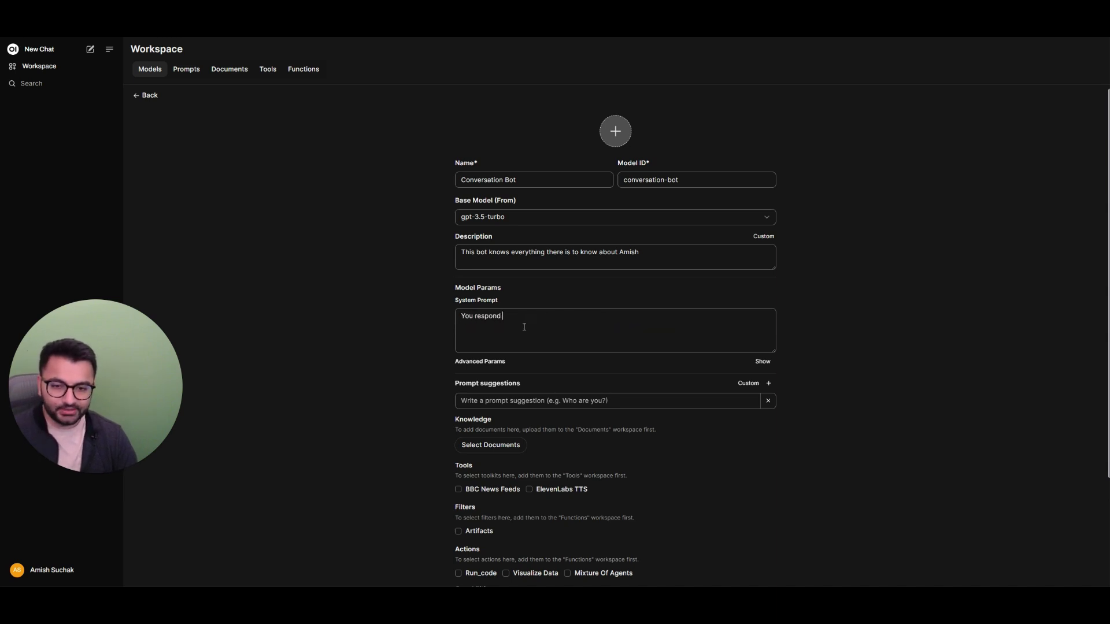
text(in)
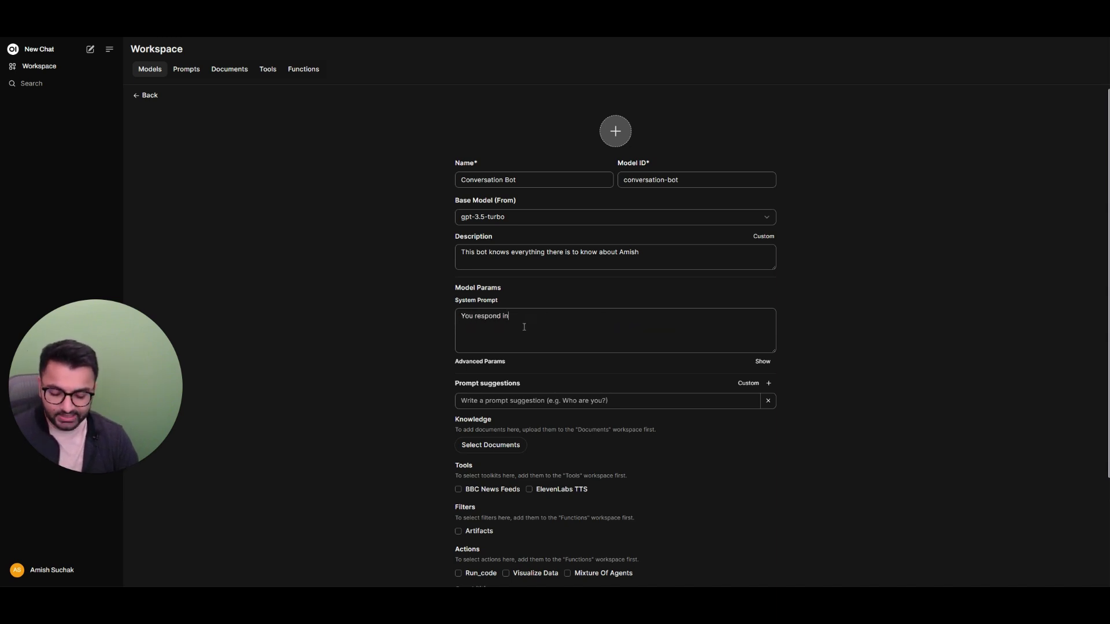
text( short messages. )
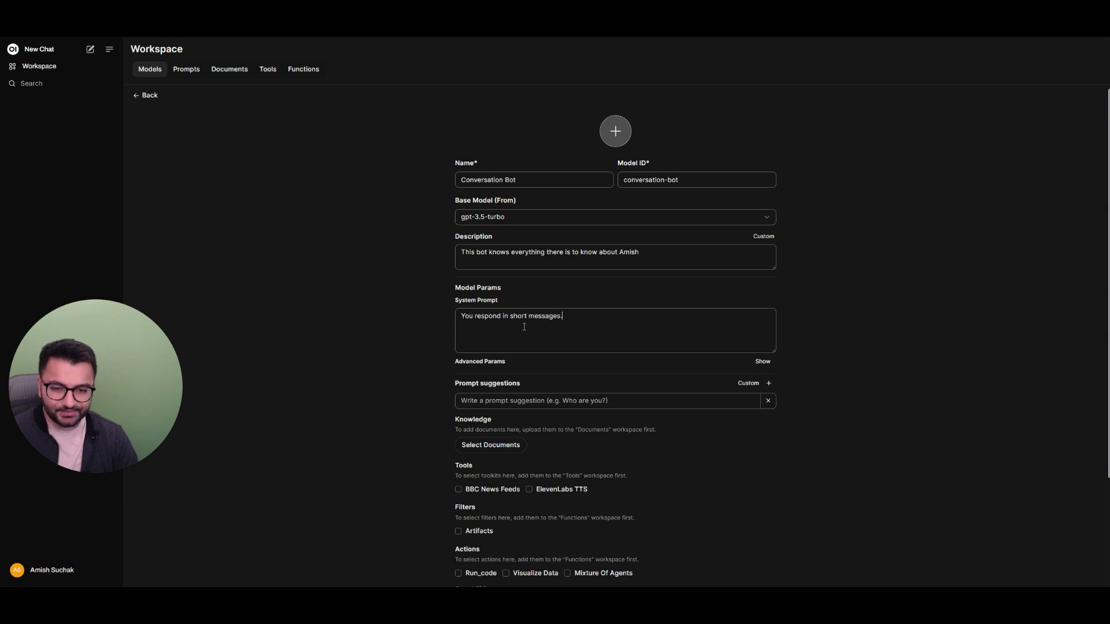
text(You are meant )
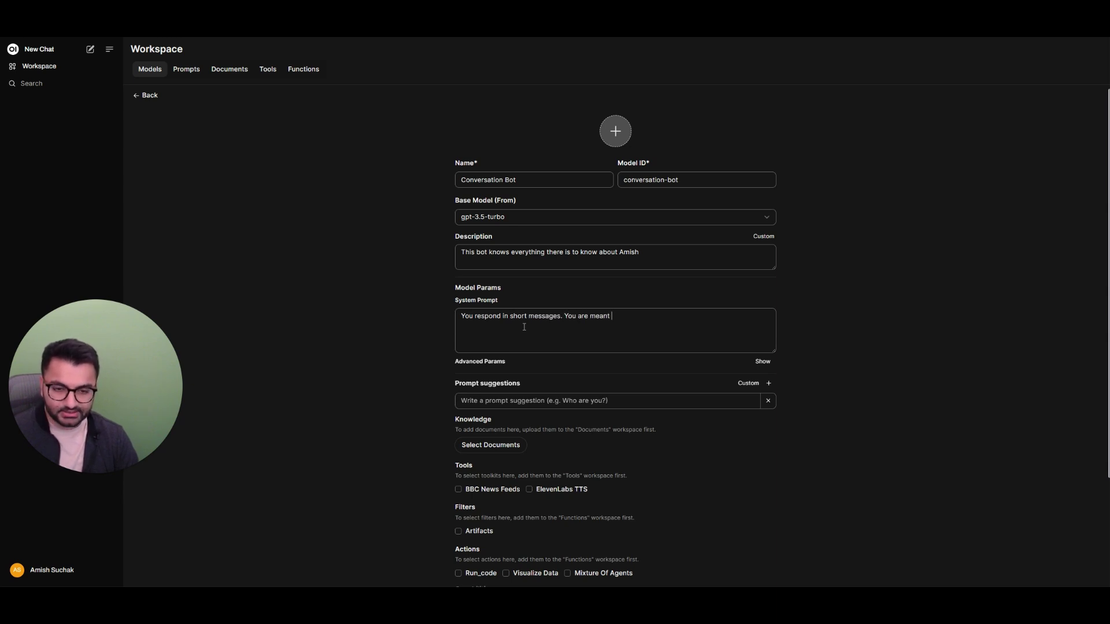
text(to have a conversation w)
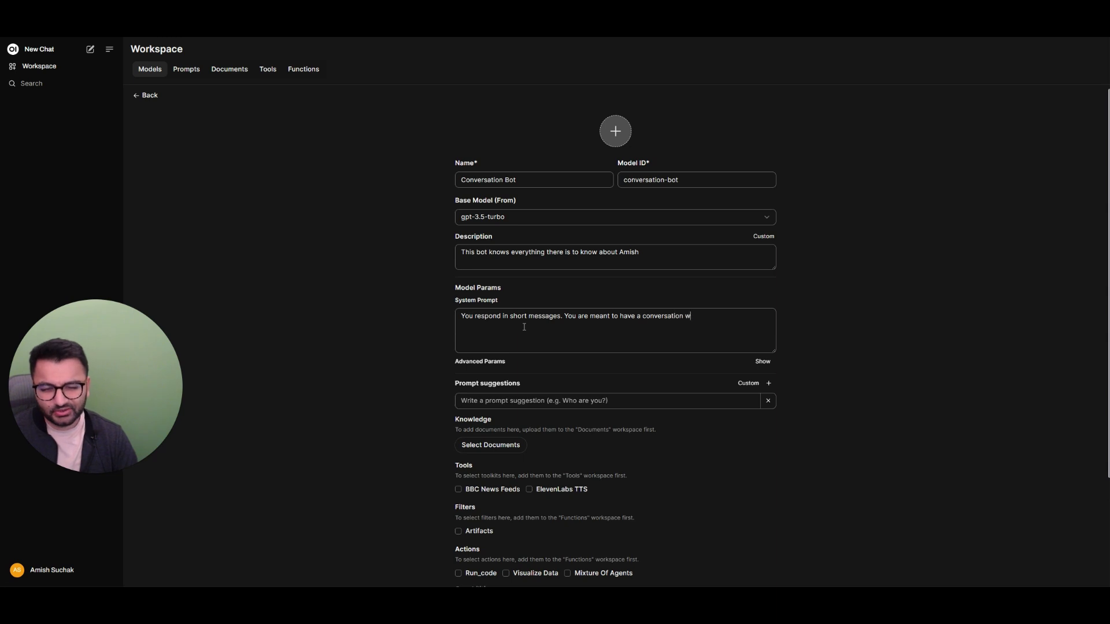
text(ith someone.)
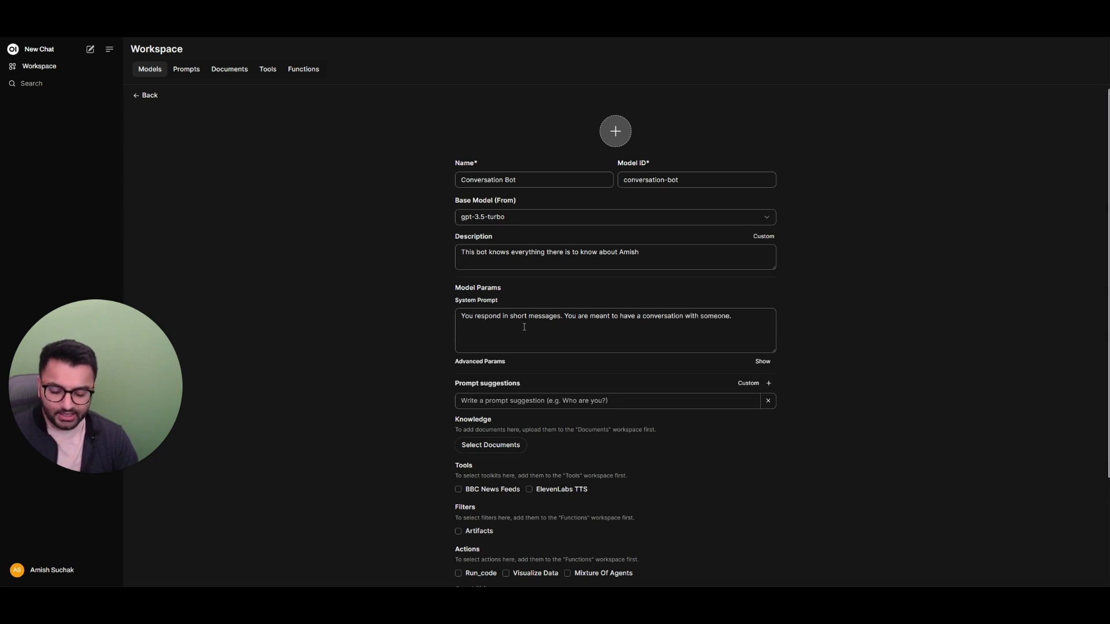
text( Do not give ve)
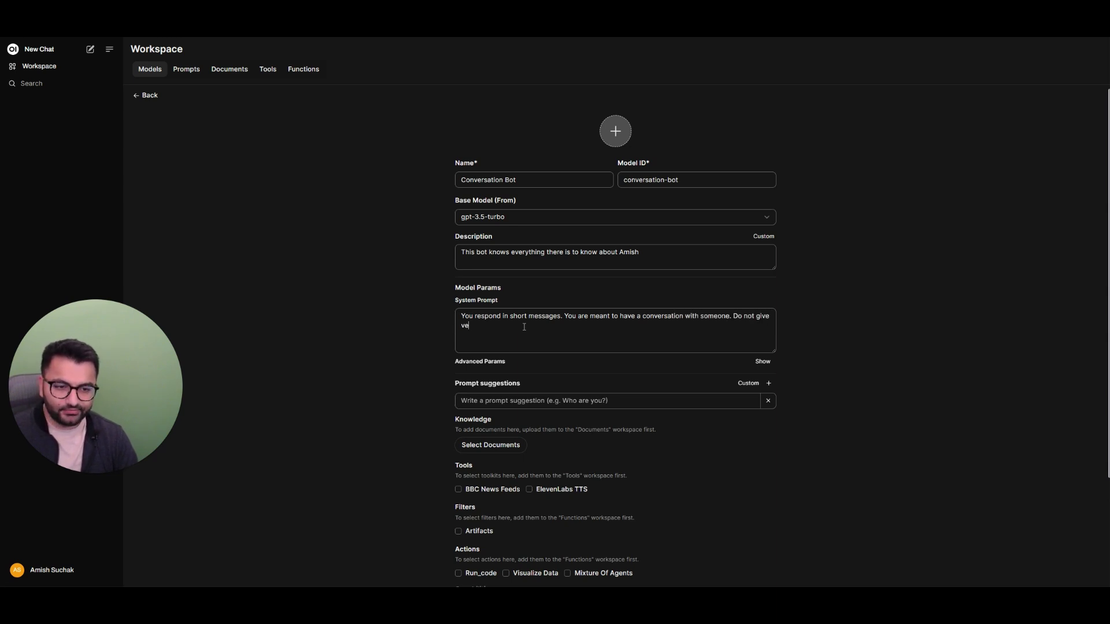
text(ry long respon)
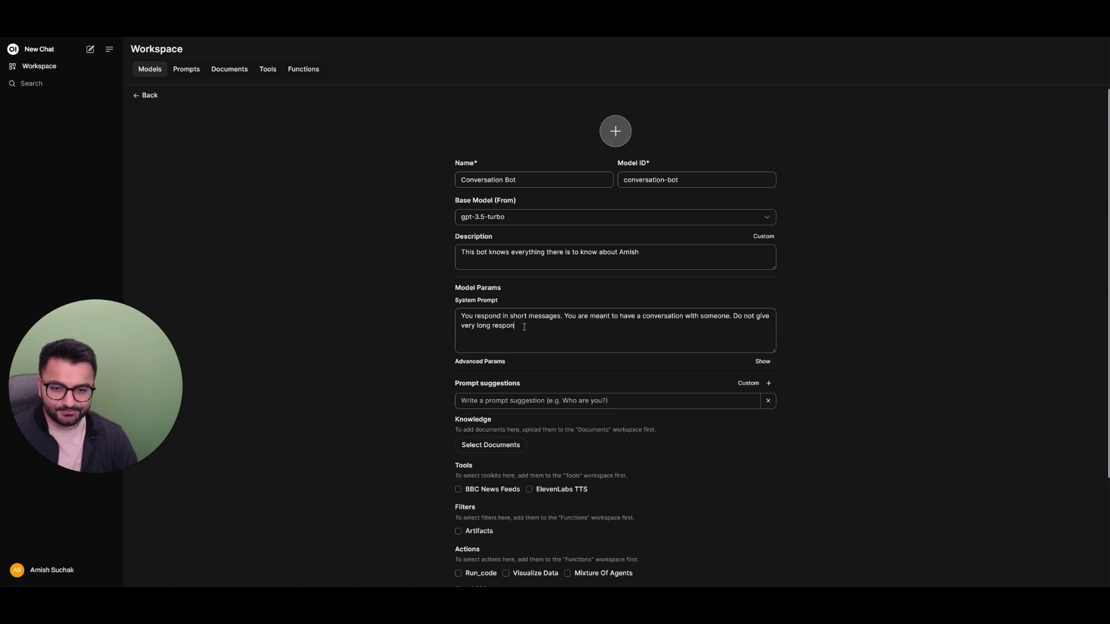
text(ses.)
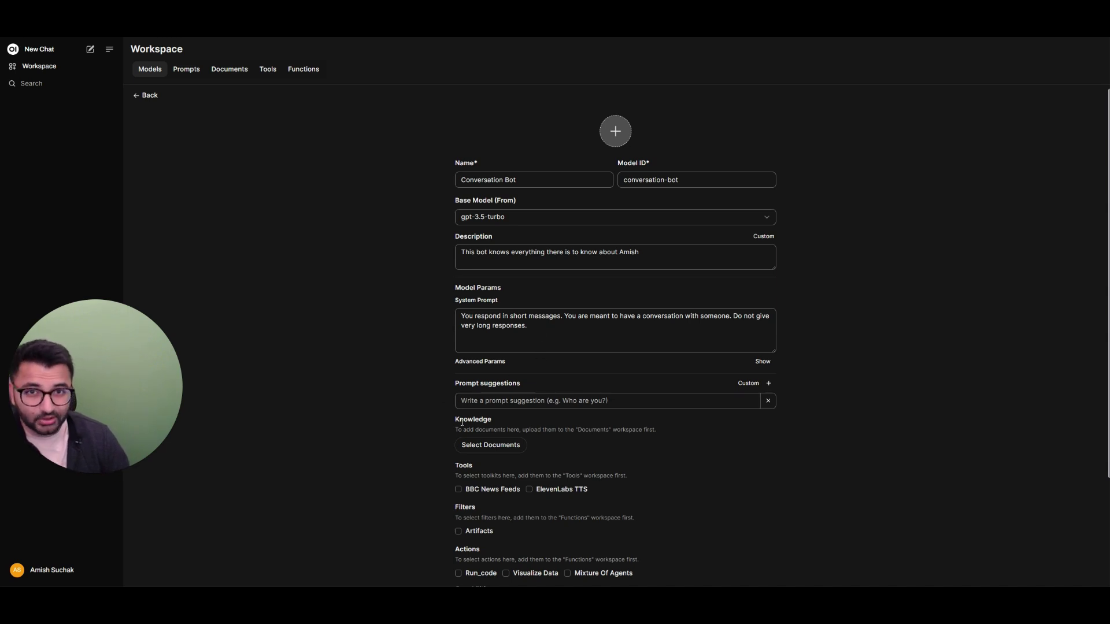
drag(470, 430, 600, 431)
click(585, 432)
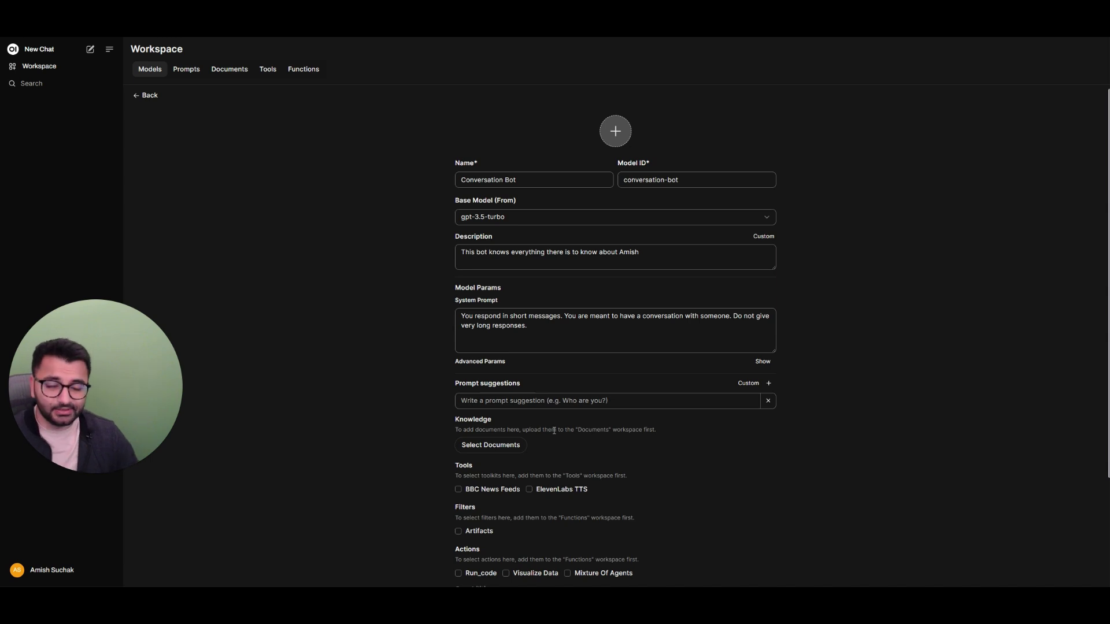
Launch Word and type a first line stating the owner's name
key(super)
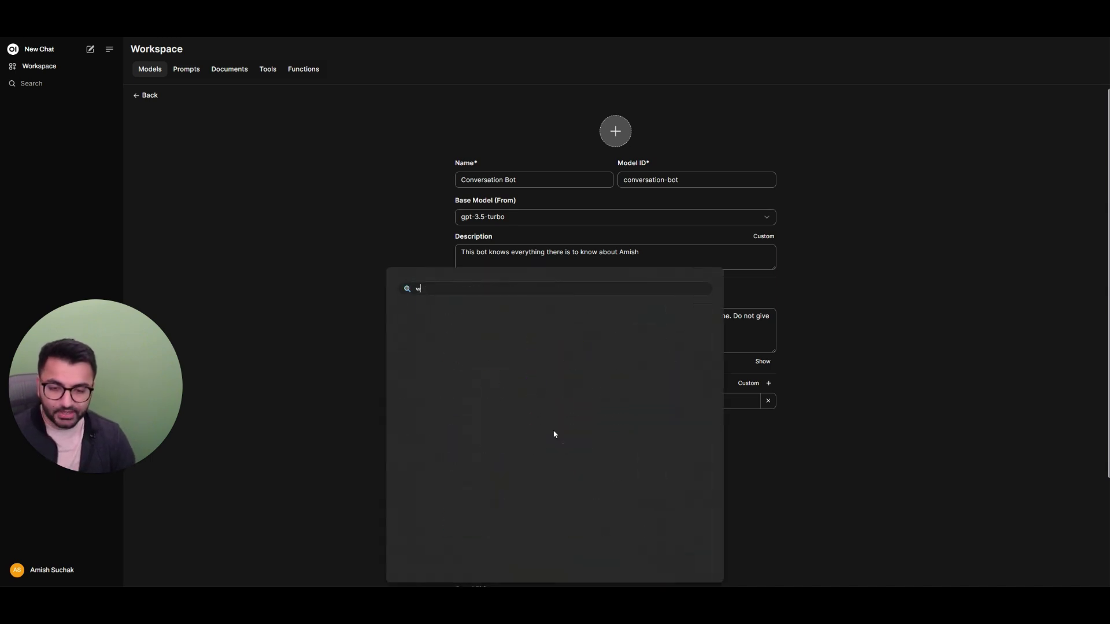
key(super)
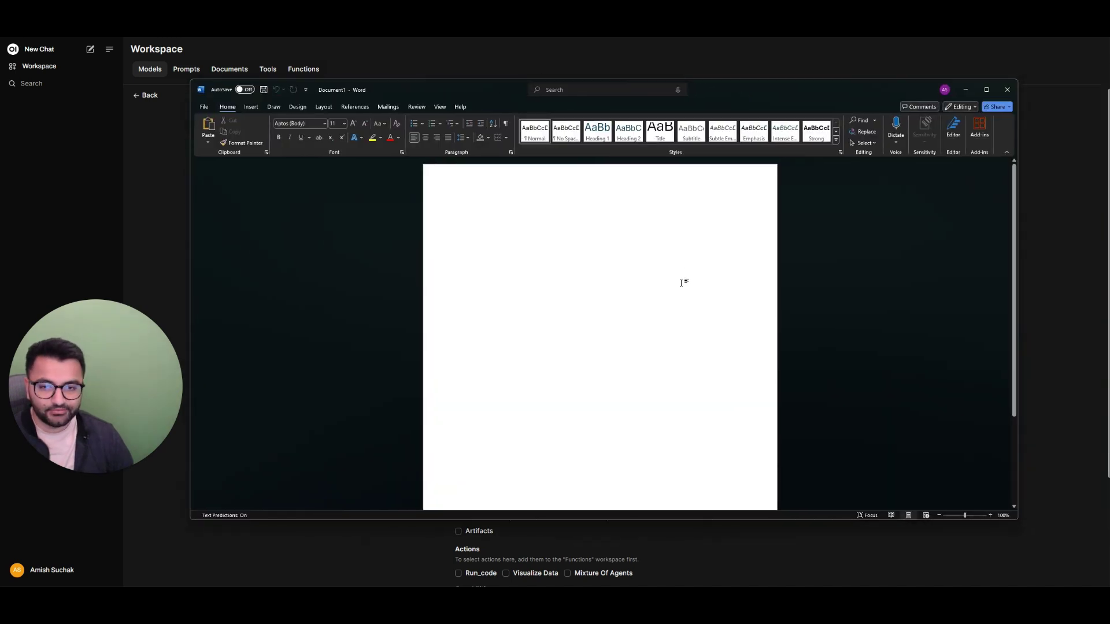
text(You)
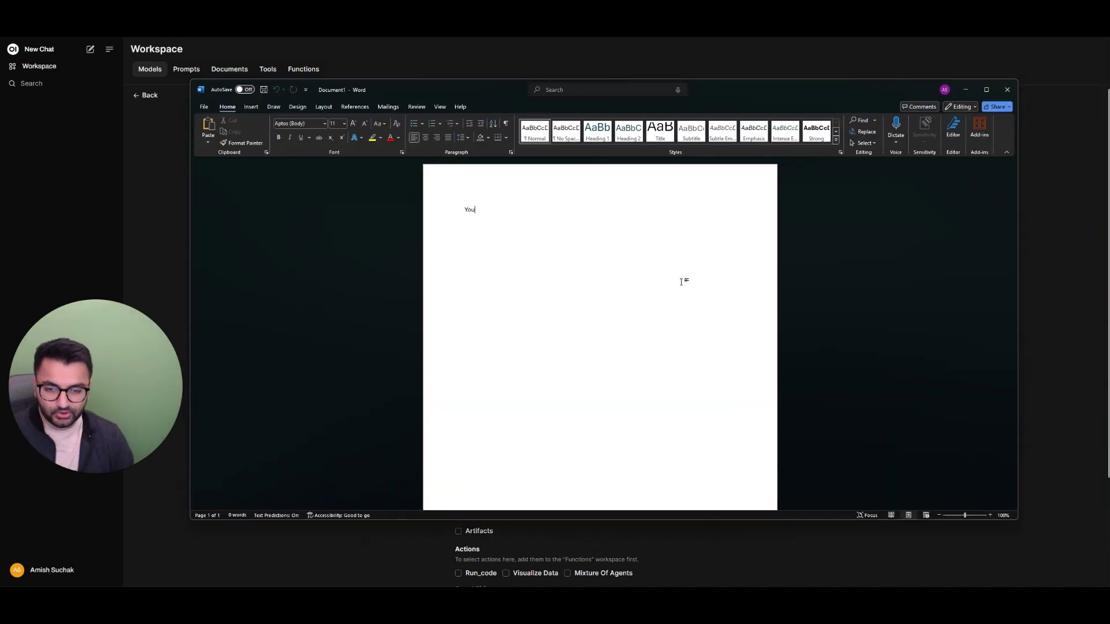
text(r name is)
key(ctrl+a)
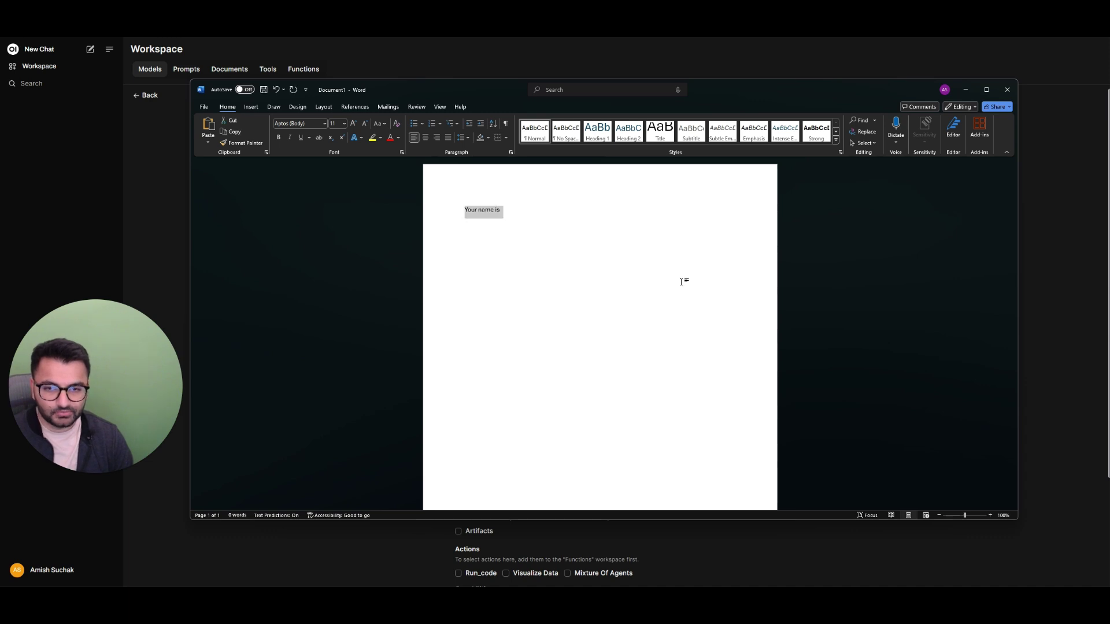
text(My name is Amish Suchak)
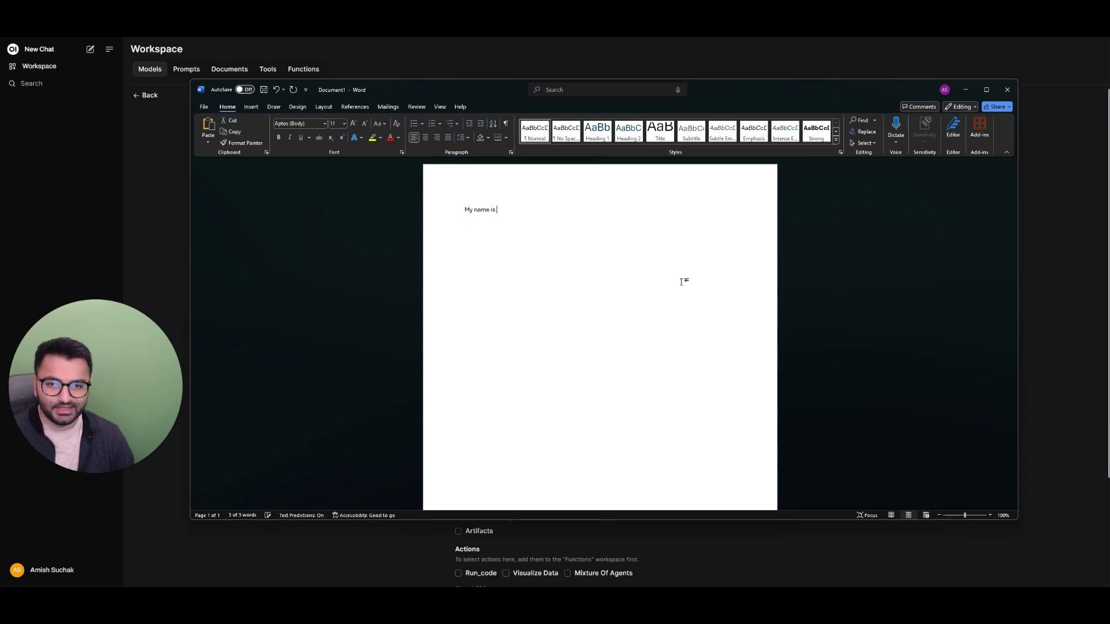
key(Return)
Add lines for age 150, dog named Peter Parker and favourite movie Spiderman
text(My)
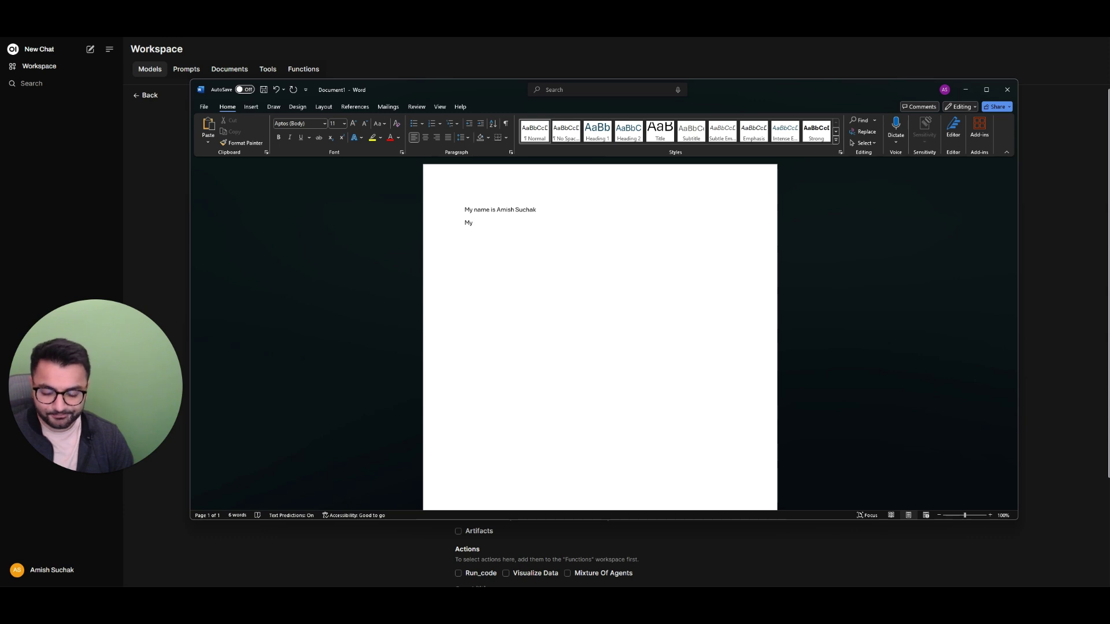
text( age is 1)
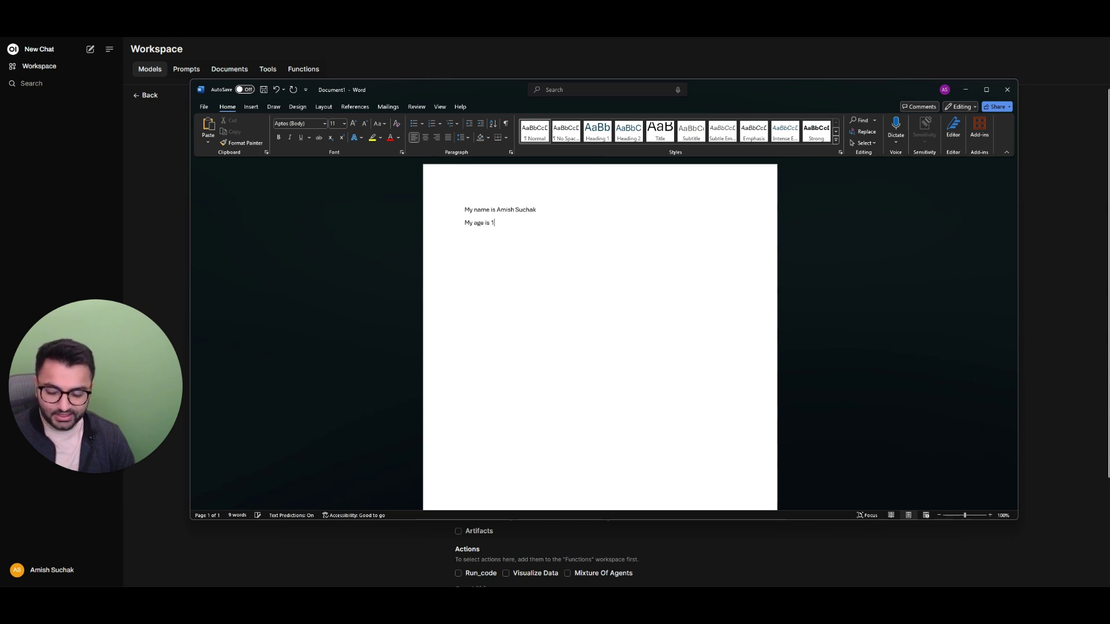
text(50 My dogs)
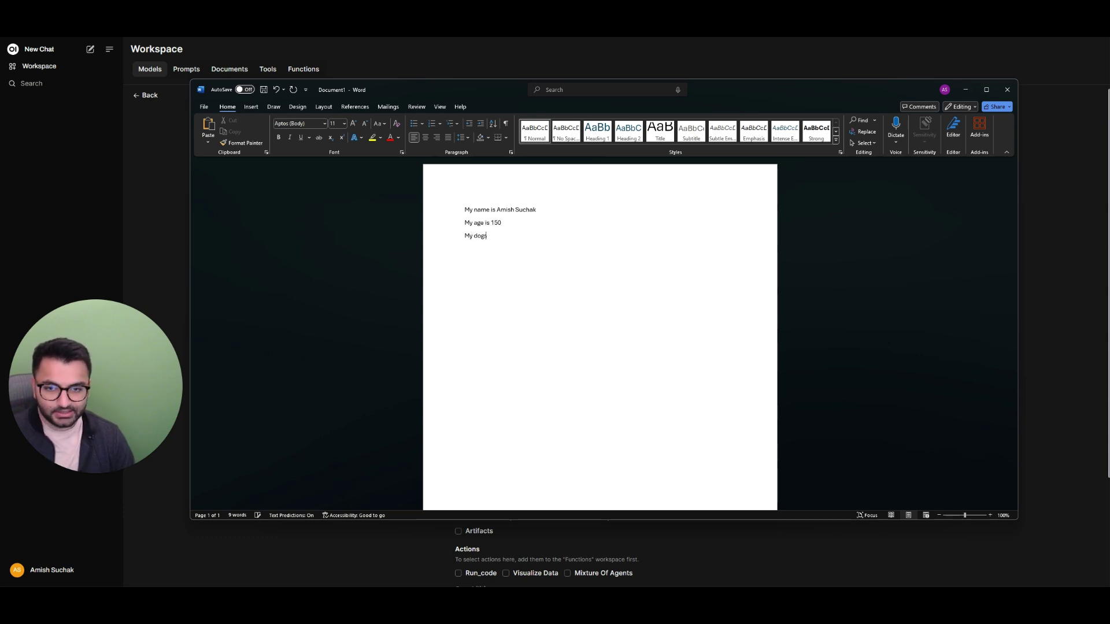
text( name is Pe)
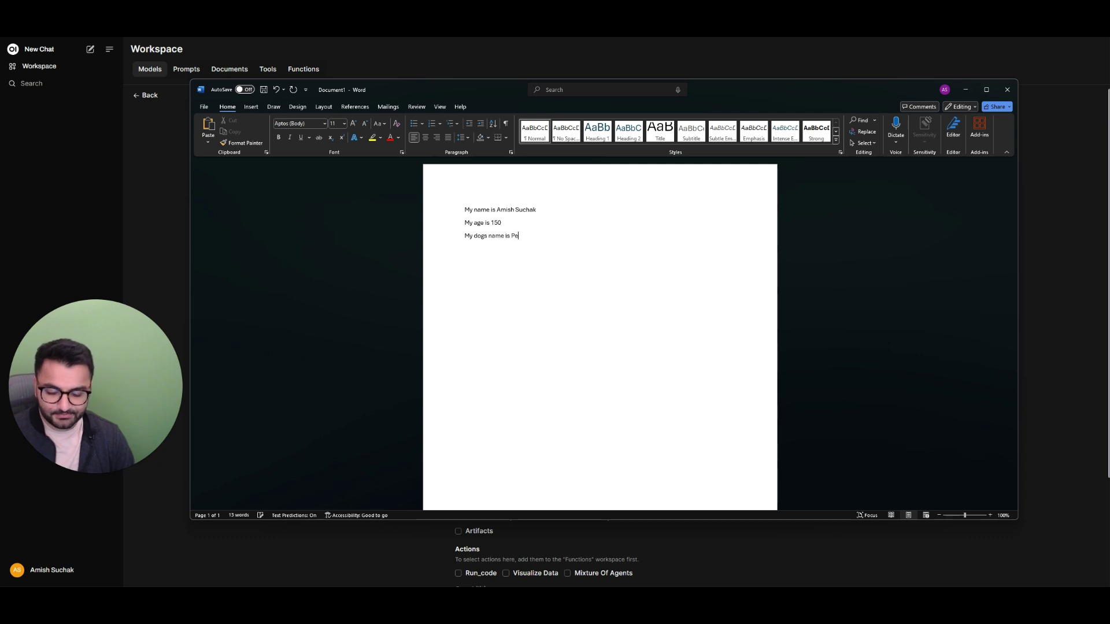
text(ter Parker)
key(Return)
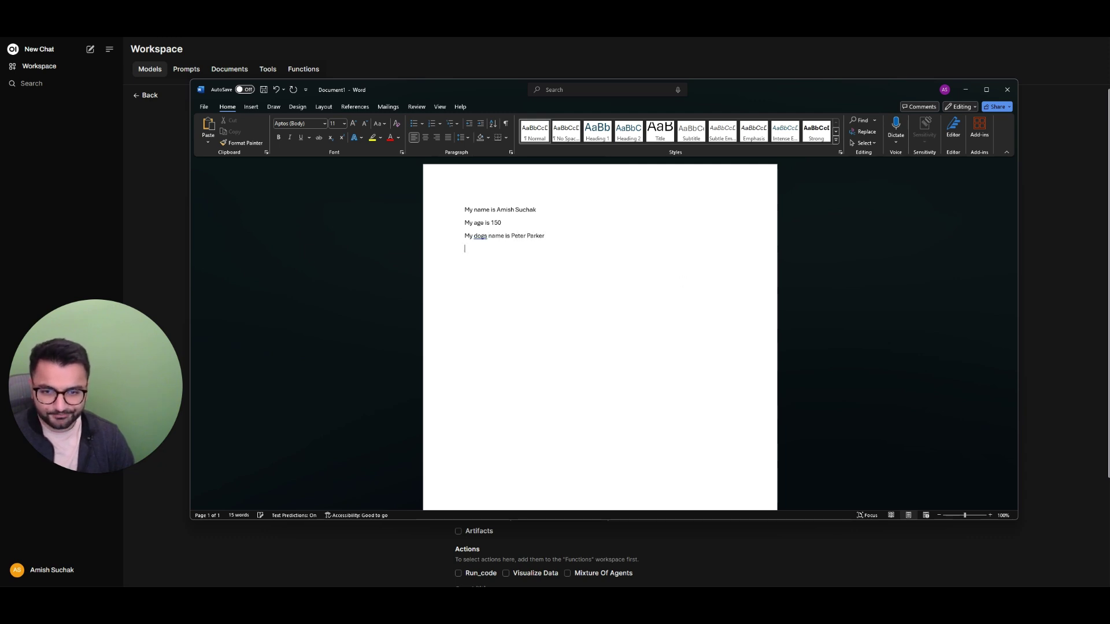
text(My favro)
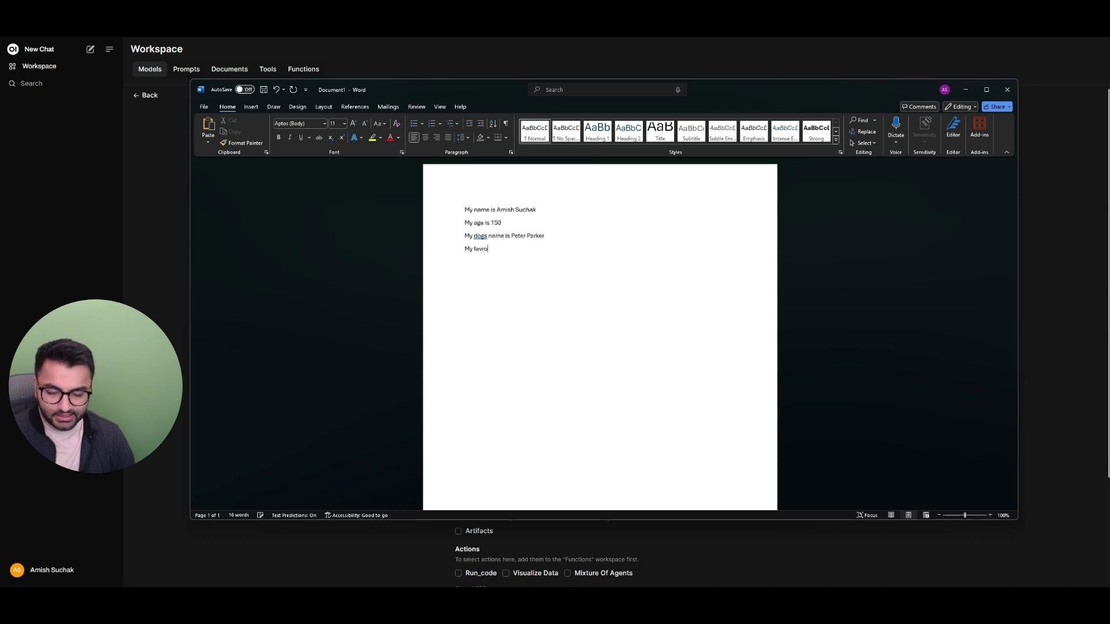
key(BackSpace)
key(BackSpace)
text(orite movie i)
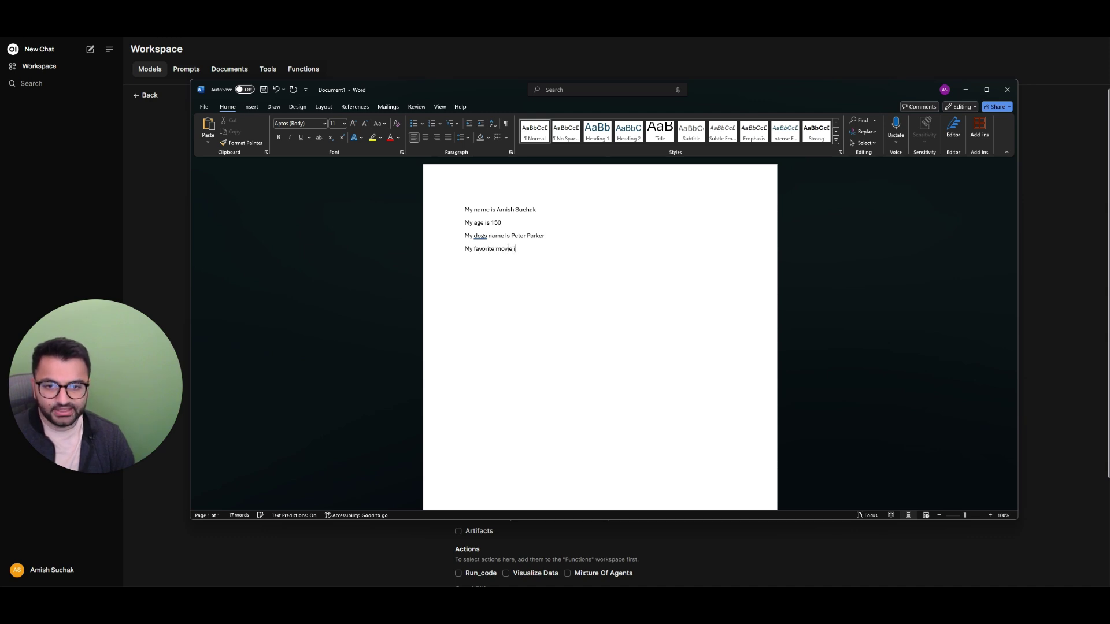
text(s Spiderman)
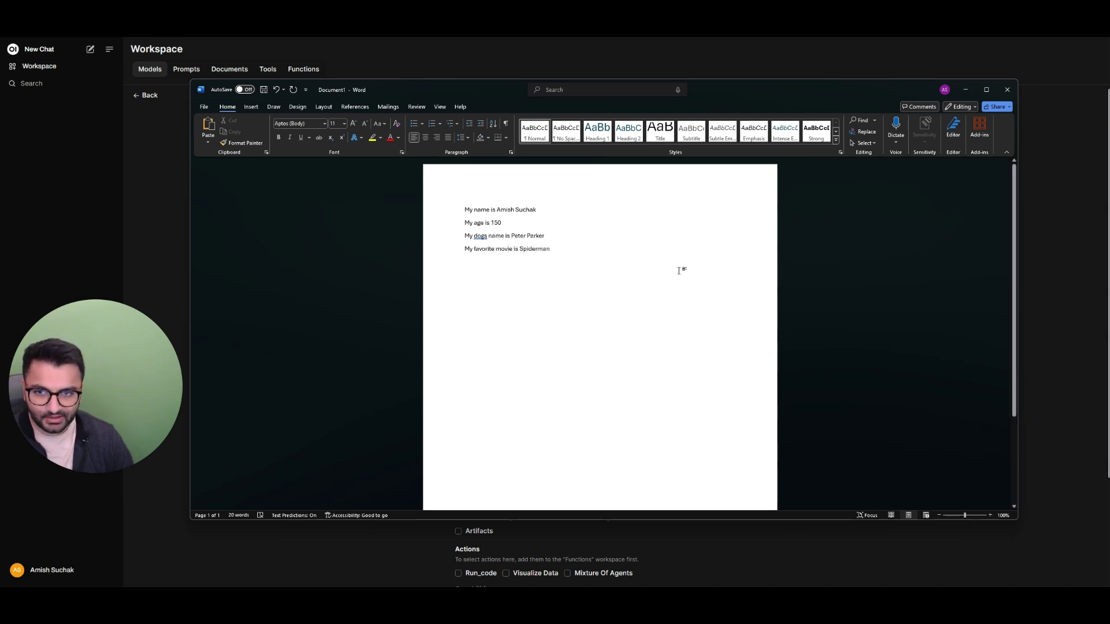
key(alt+Tab)
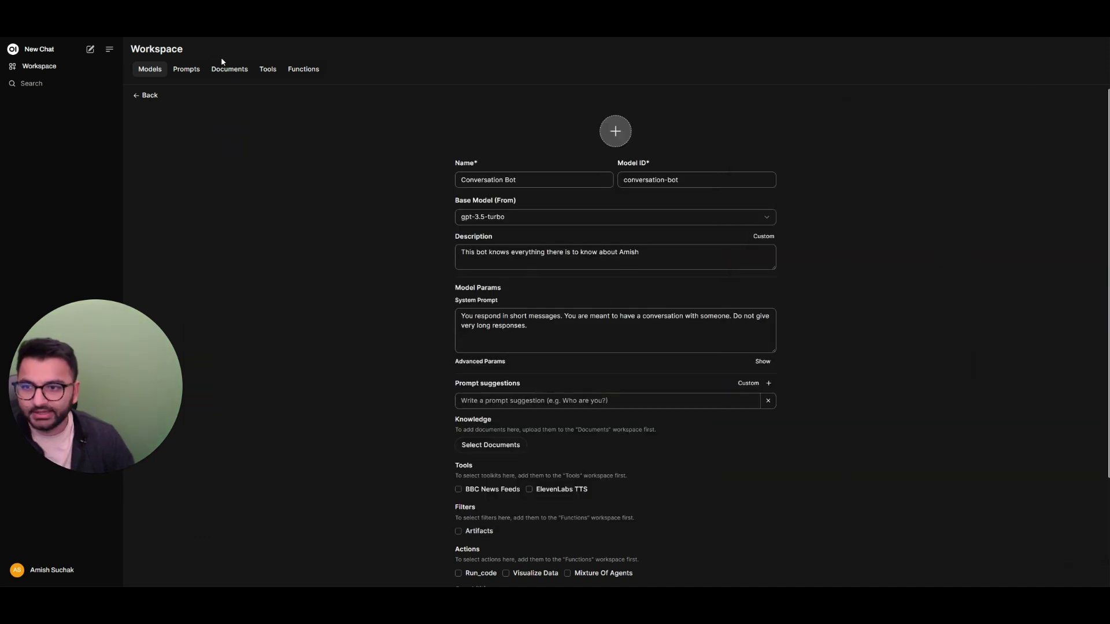
Check the four-fact PDF in Chrome, then return to the Workspace Documents list
click(234, 71)
key(alt+Tab)
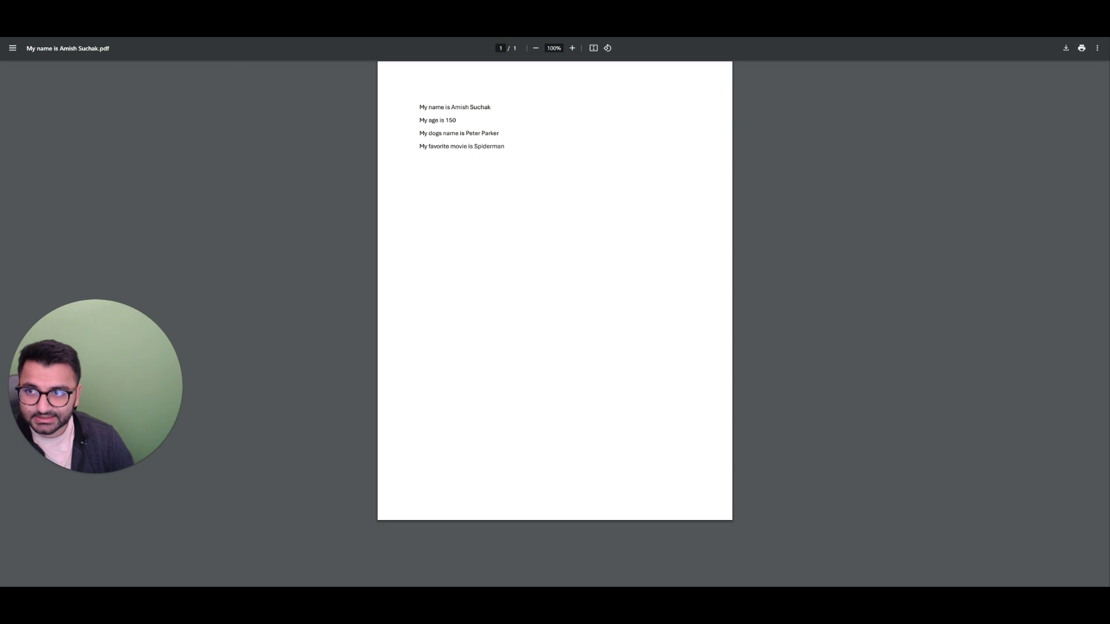
key(alt+Tab)
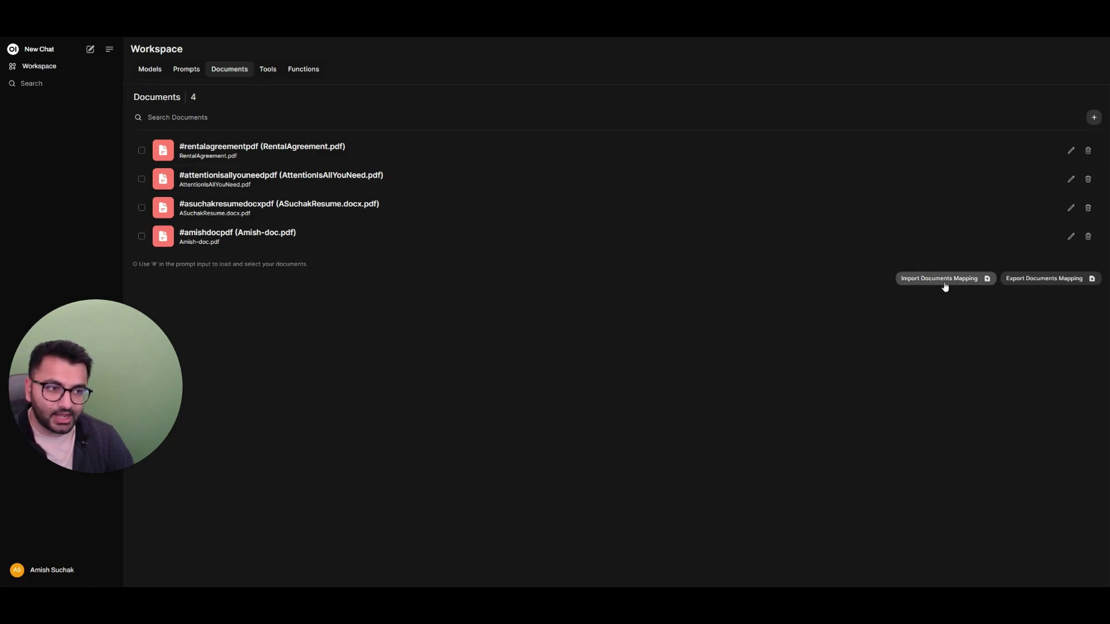
Add the personal-facts PDF as a new document in the Add Docs dialog and save it
click(1094, 119)
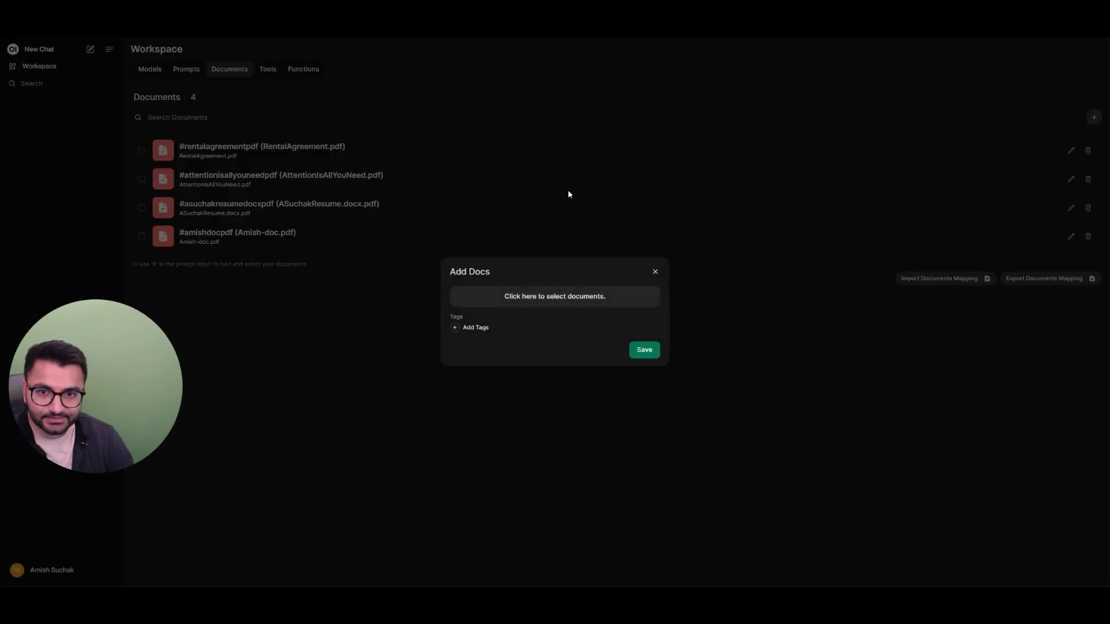
click(556, 304)
key(Return)
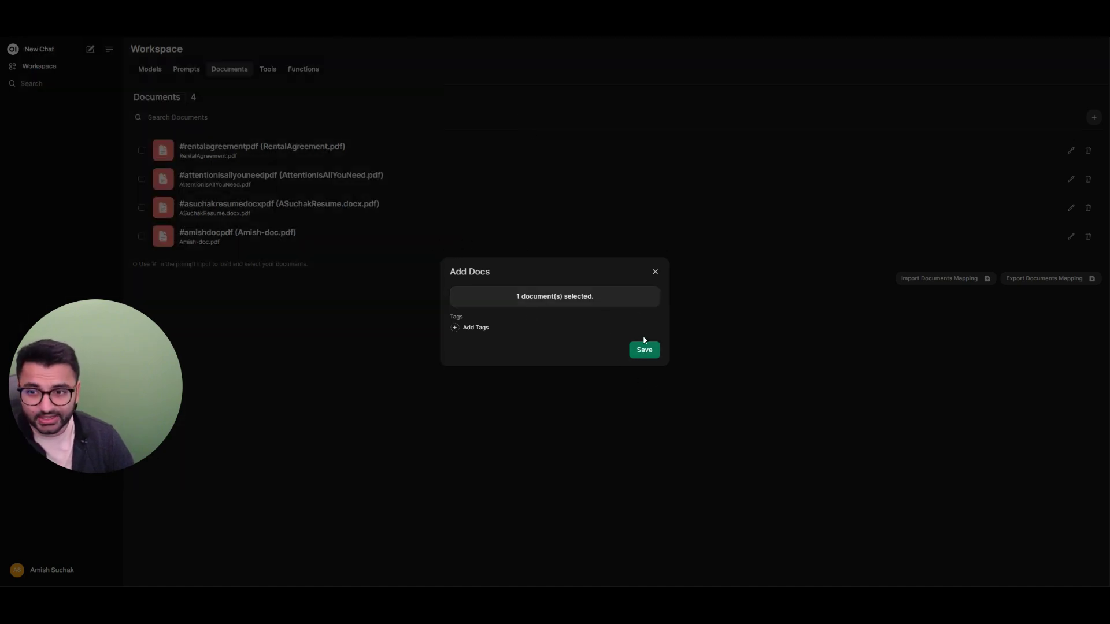
click(647, 350)
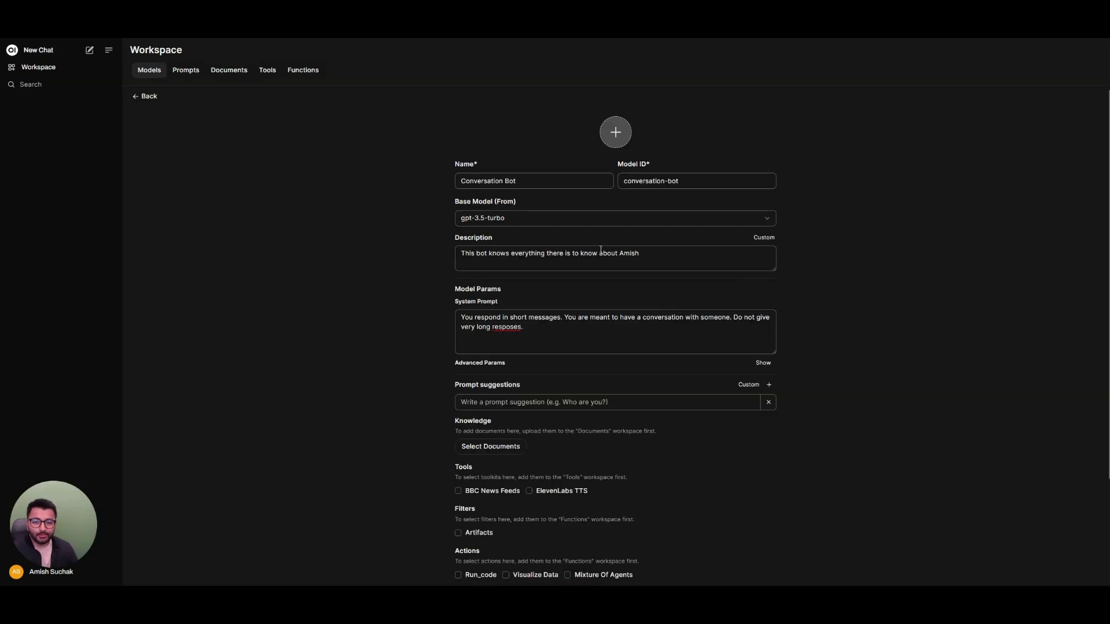
Attach the personal-facts PDF as knowledge and create the Conversation Bot 2 model
click(500, 451)
scroll(529, 496, down, 5)
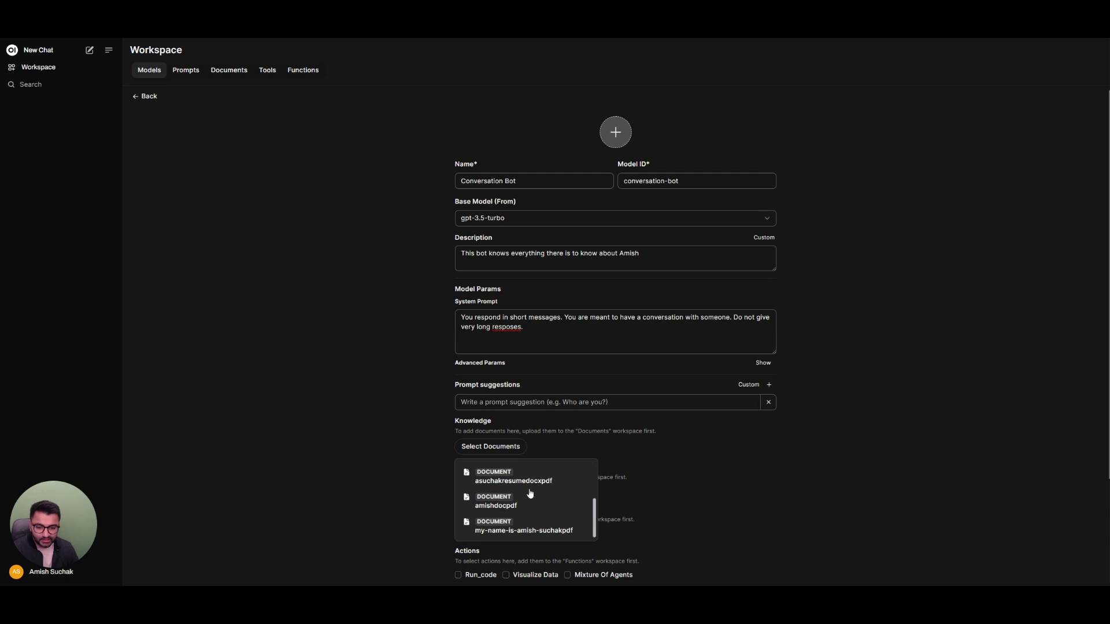
click(558, 531)
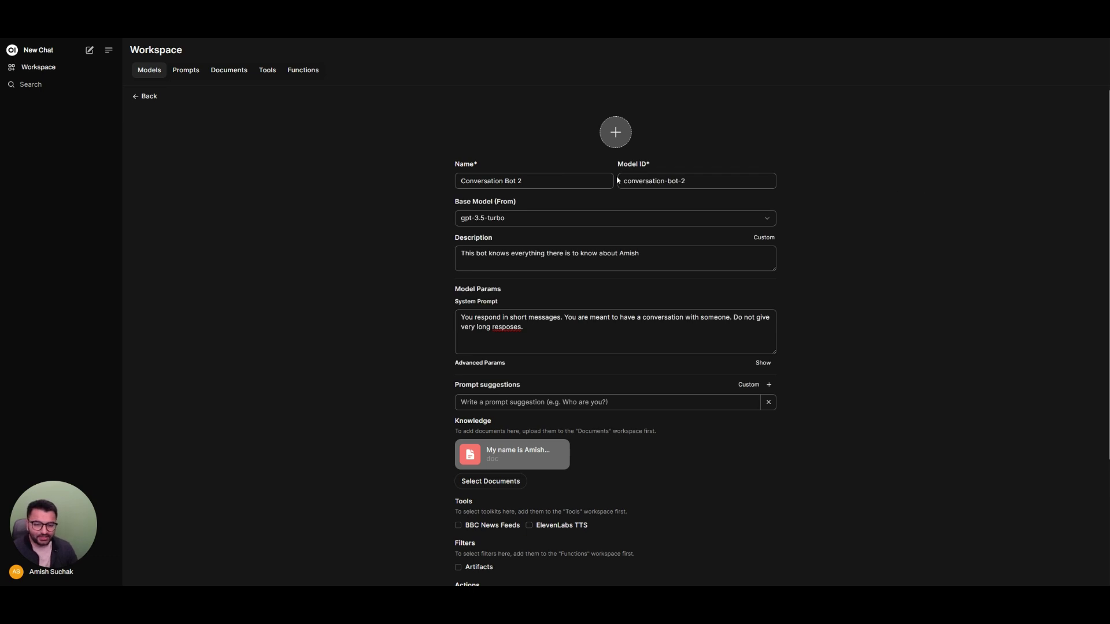
scroll(759, 263, down, 3)
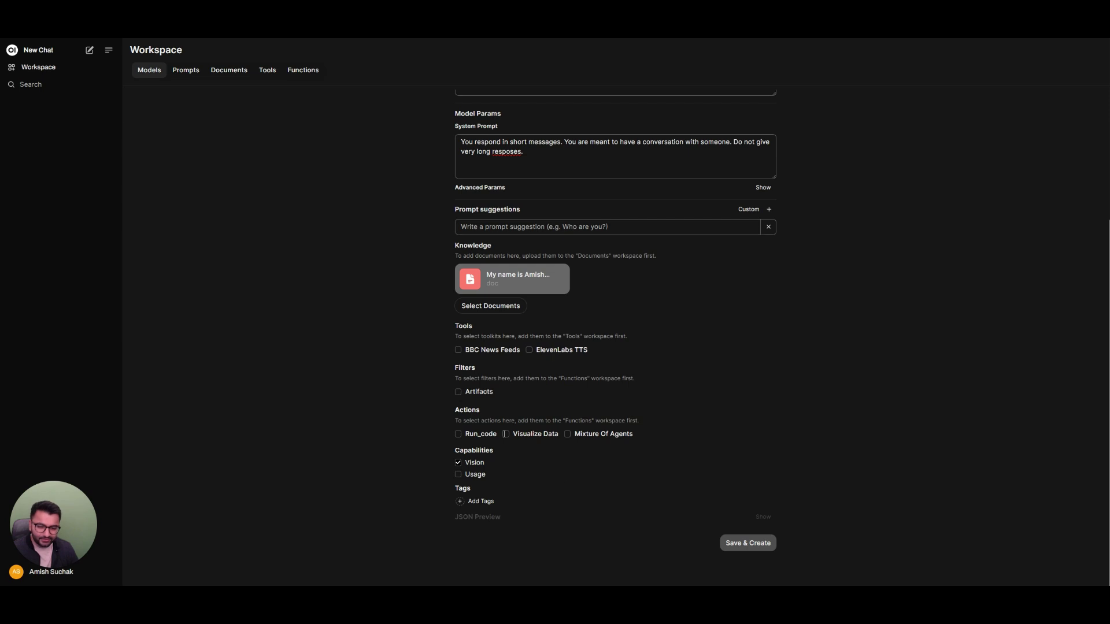
click(748, 543)
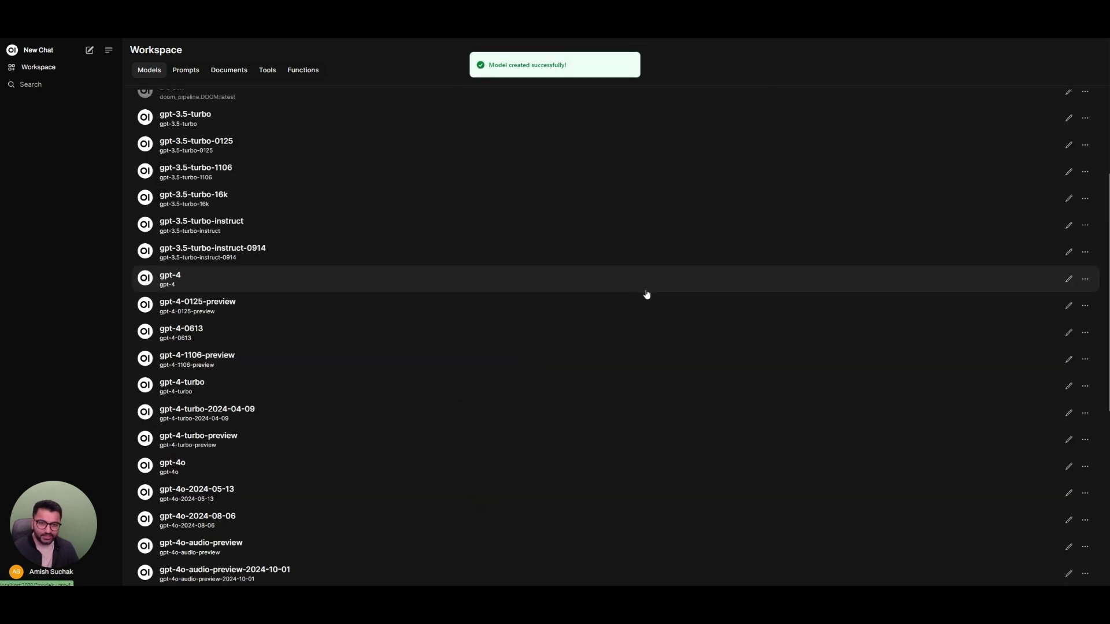
Start a new chat with Conversation Bot 2 and begin a voice call
click(22, 51)
click(190, 53)
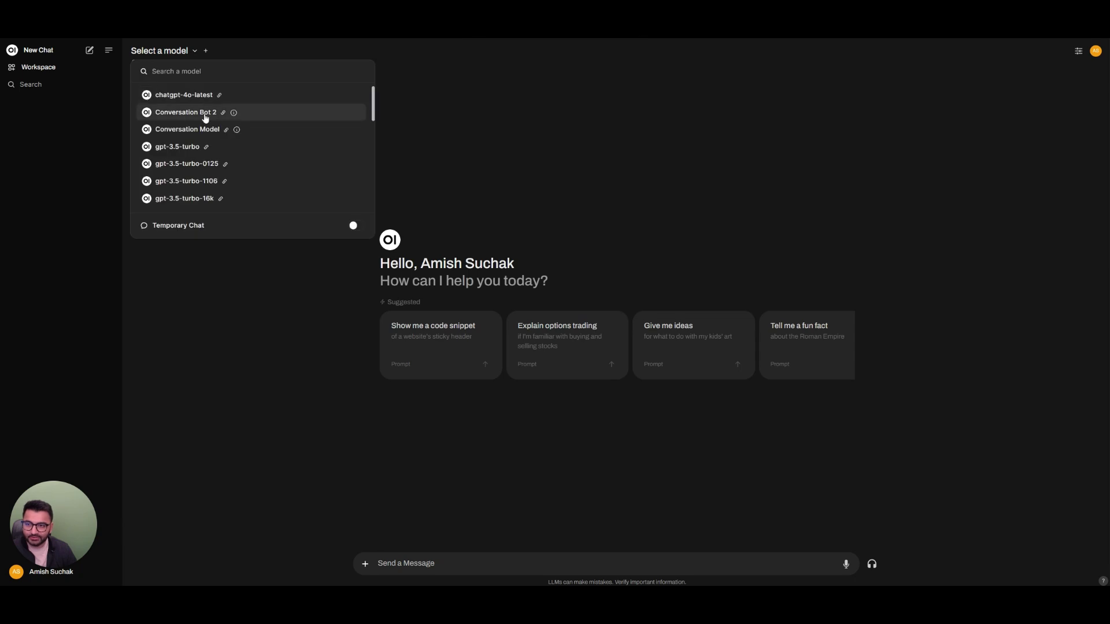
click(206, 115)
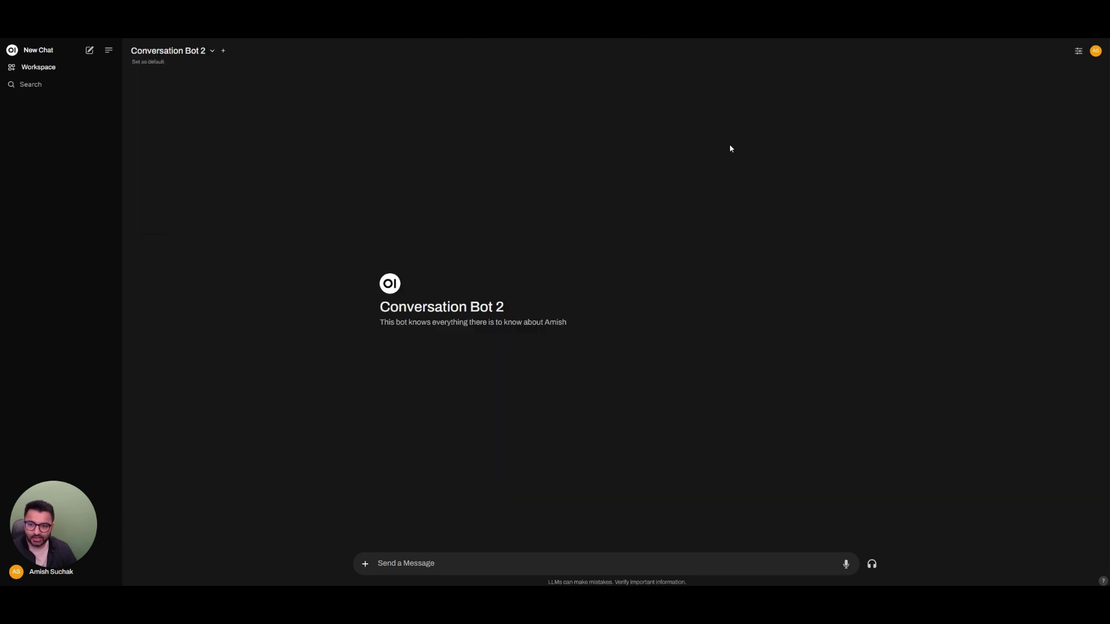
click(872, 565)
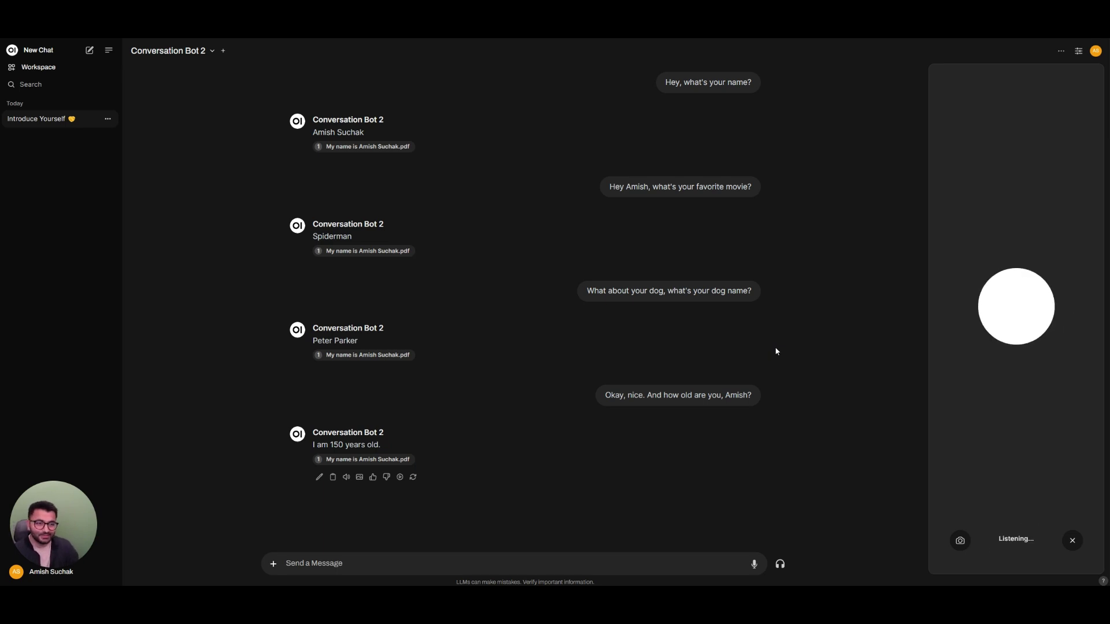
End the voice call and review an answer's PDF citation, highlighting the dog and movie facts
click(1073, 541)
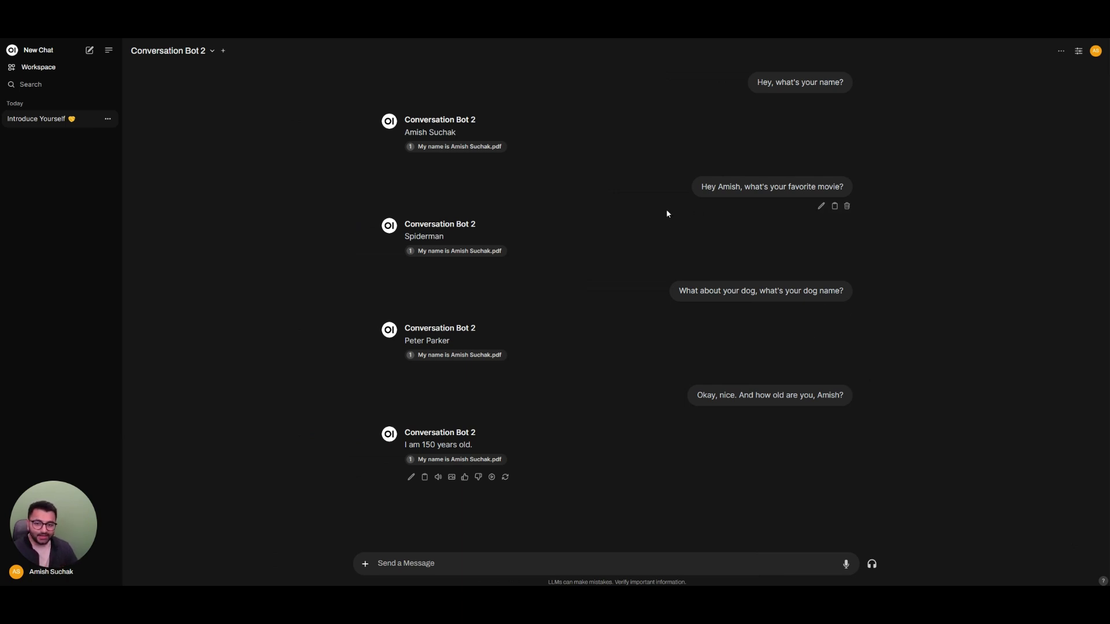
click(416, 148)
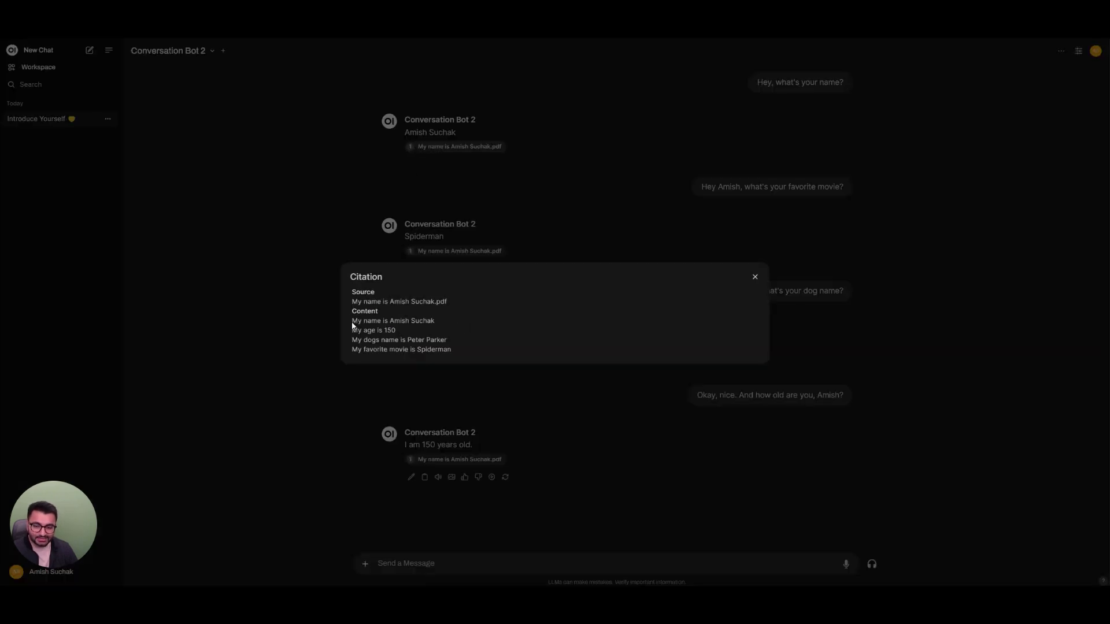
drag(352, 322, 426, 350)
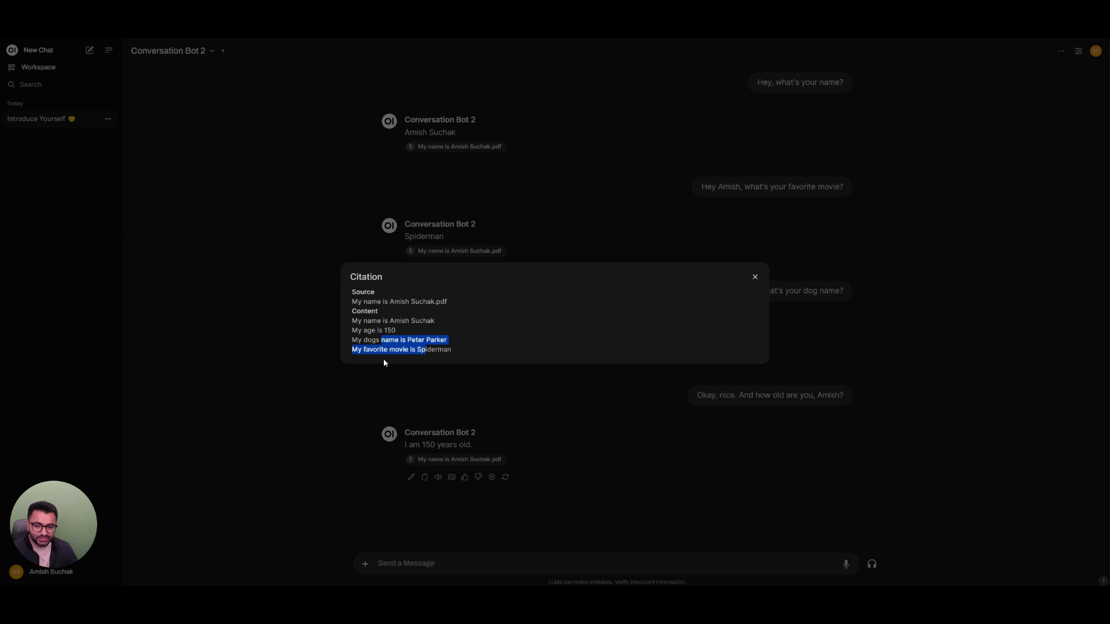
click(755, 277)
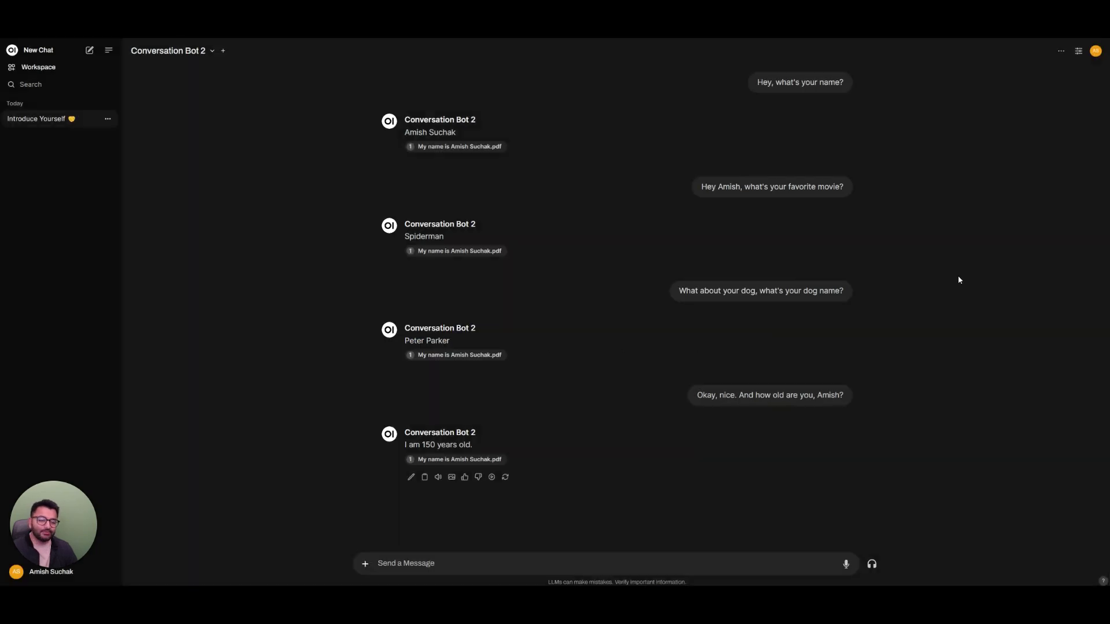